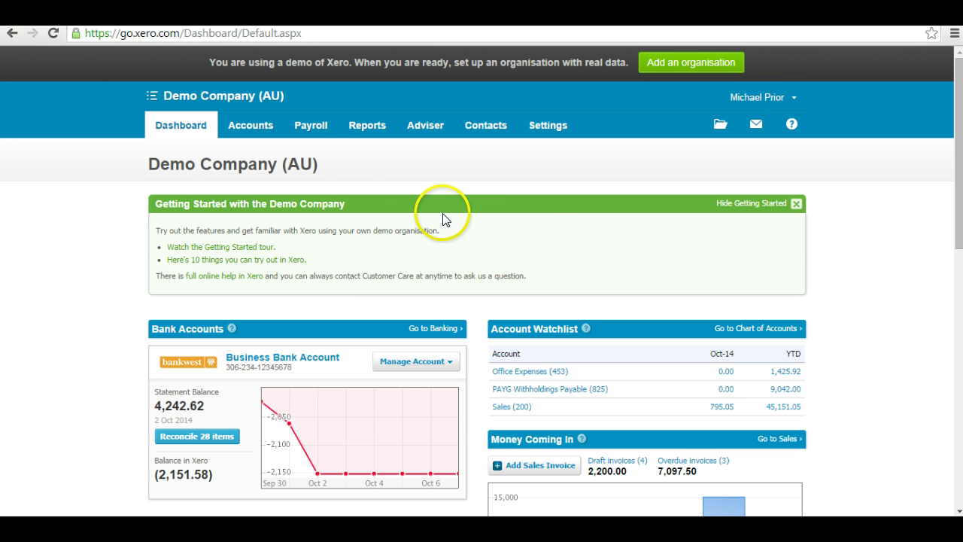
# - Open the Budget Summary report from the full list of reports and look over the monthly budget
pyautogui.click(361, 126)
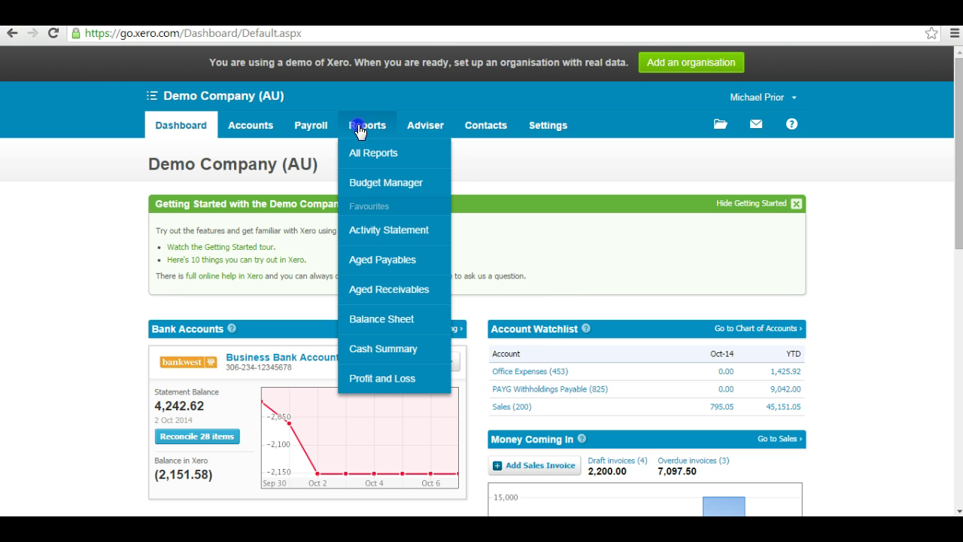
pyautogui.click(373, 164)
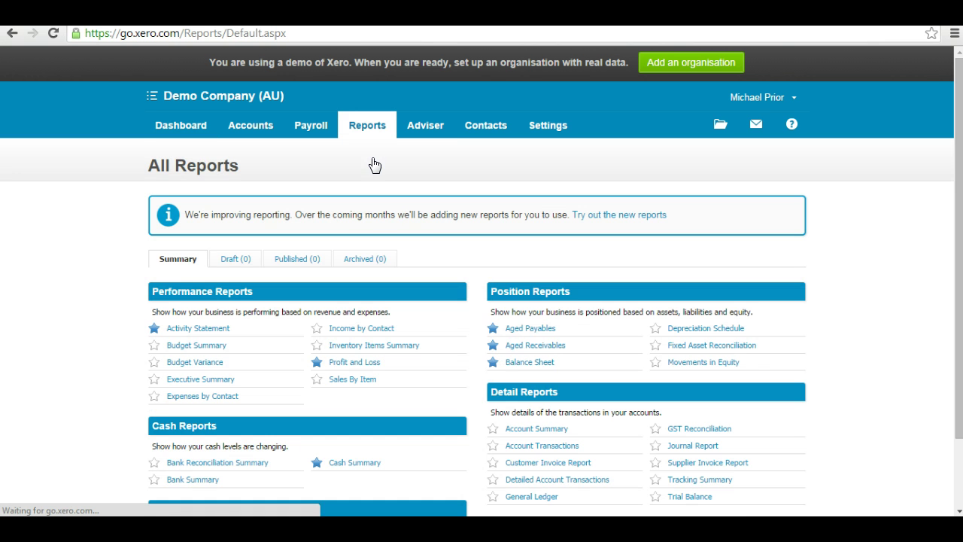
pyautogui.click(215, 350)
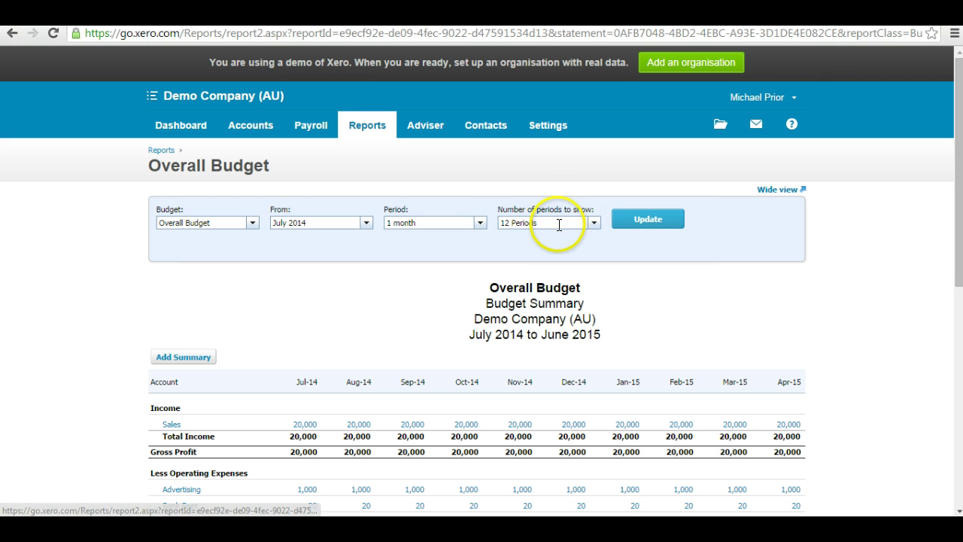
pyautogui.scroll(-5, 551, 280)
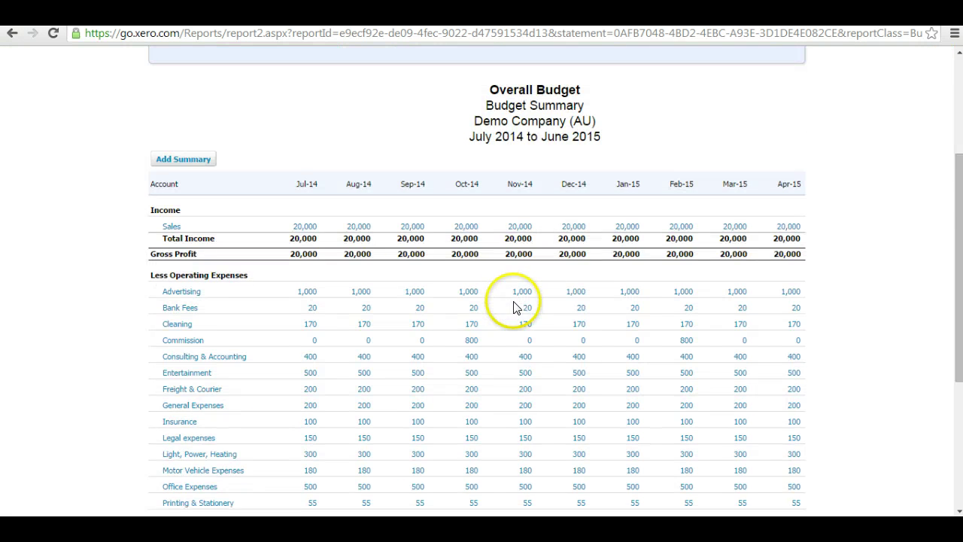
pyautogui.scroll(5, 505, 329)
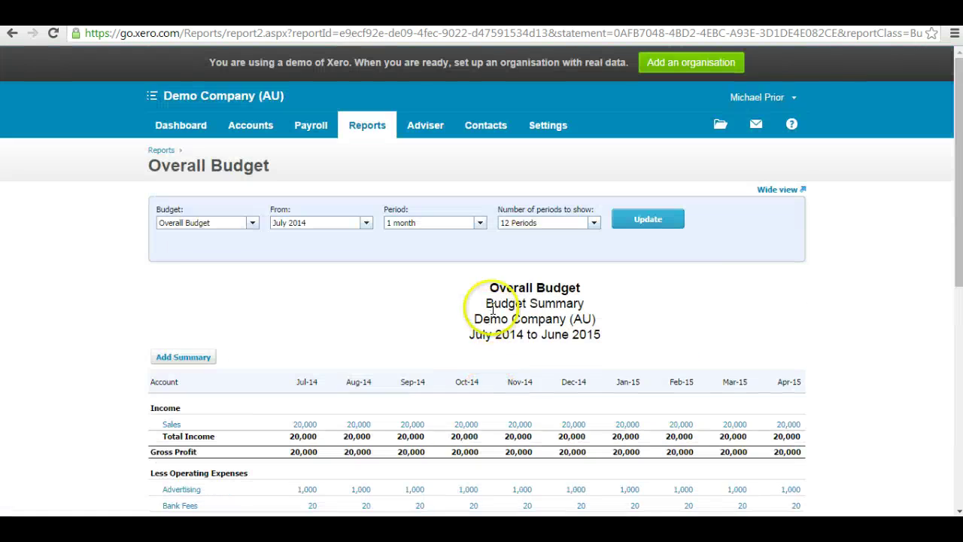
# - Export the Overall Budget report to Excel
pyautogui.scroll(-6, 684, 364)
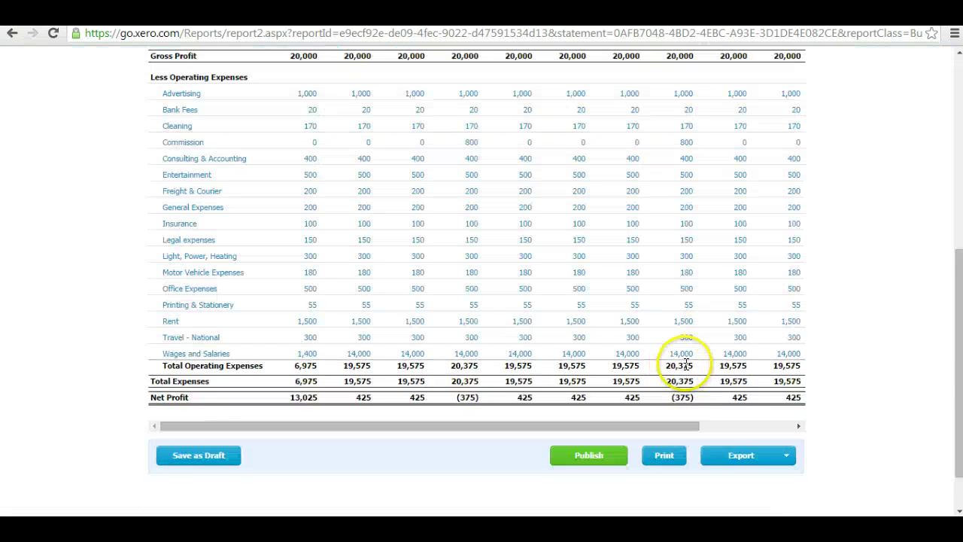
pyautogui.click(743, 404)
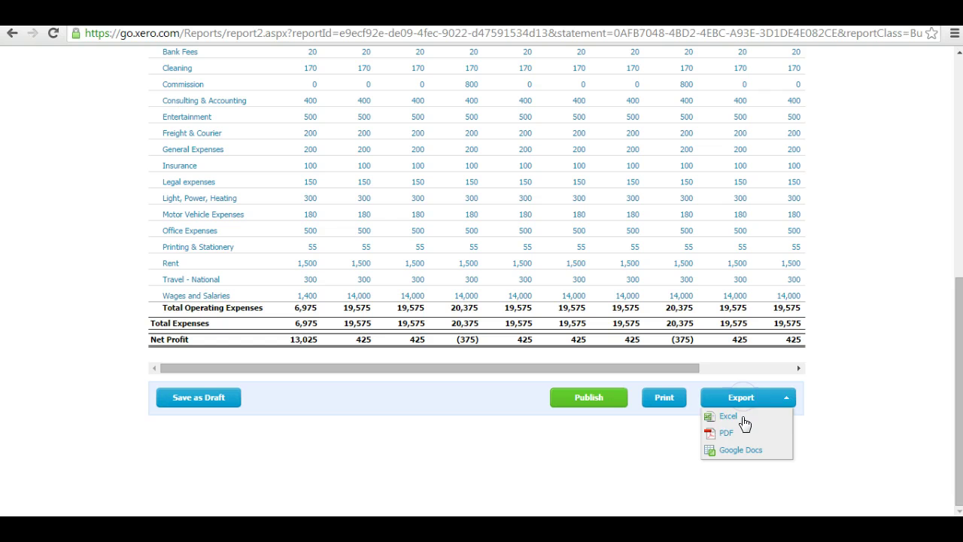
pyautogui.click(743, 423)
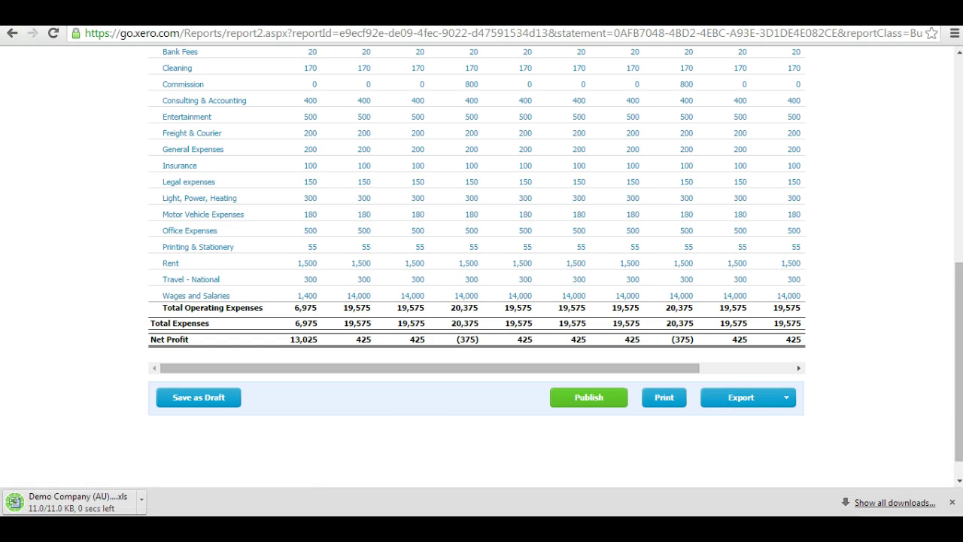
# - Open the downloaded Overall Budget workbook in Excel and enable editing for it
pyautogui.click(56, 502)
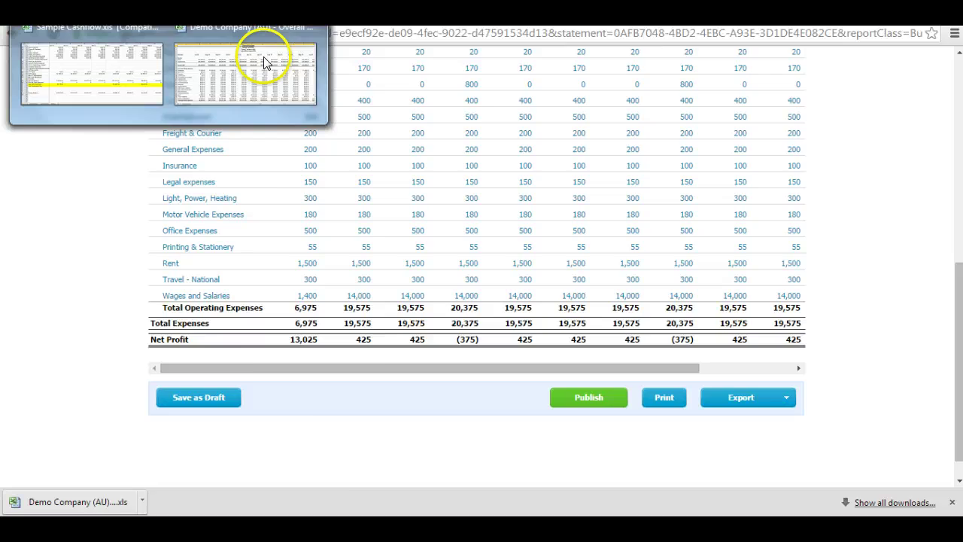
pyautogui.click(265, 65)
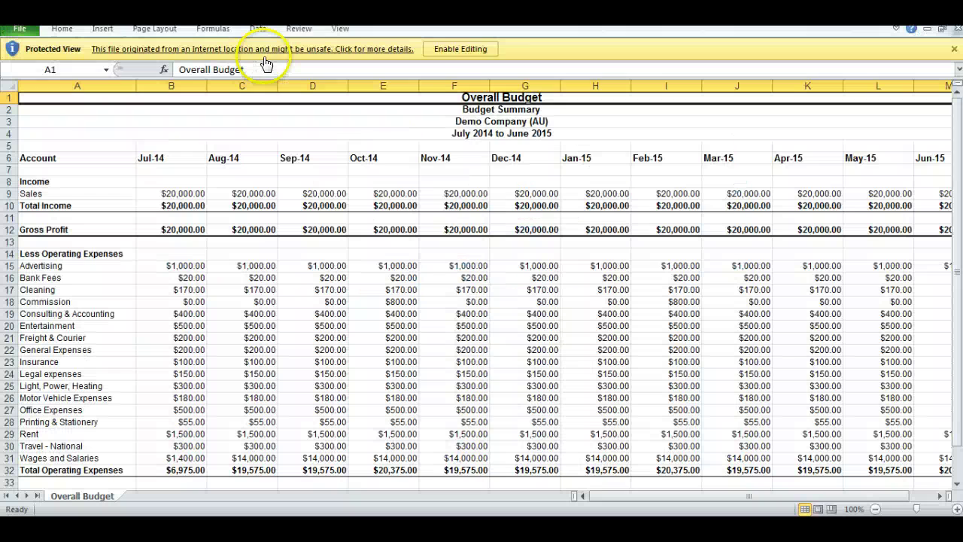
pyautogui.click(468, 50)
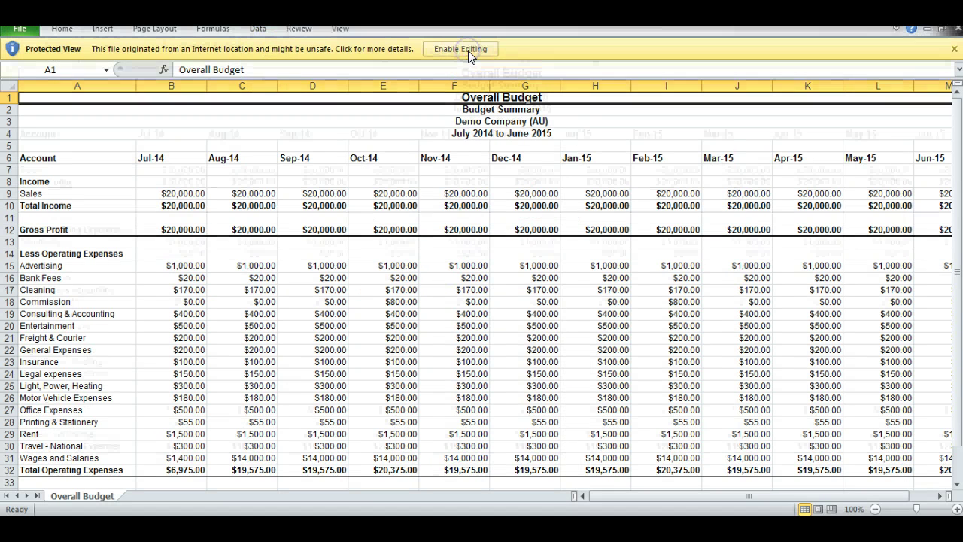
pyautogui.click(498, 107)
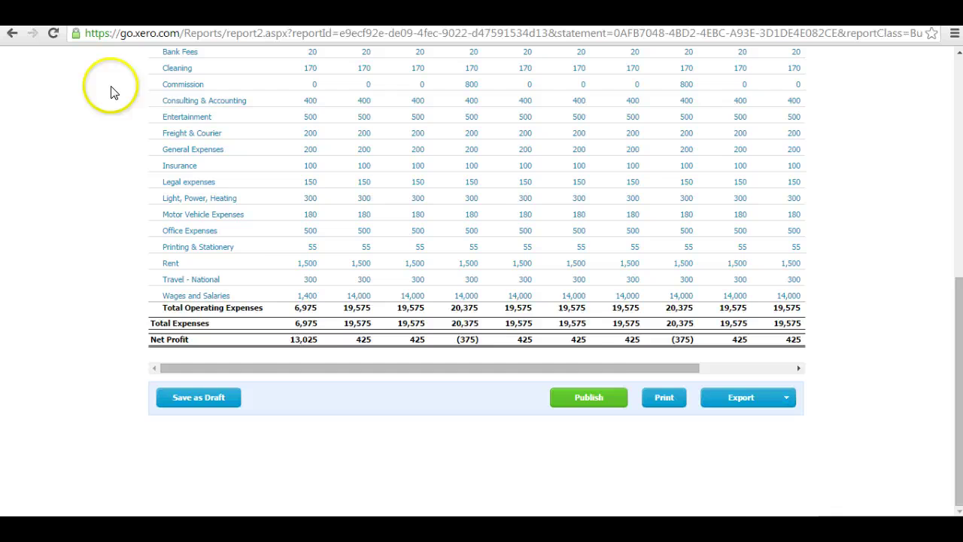
# - Switch back to Xero and open the Cash Summary report from the full list of reports
pyautogui.scroll(6, 338, 322)
pyautogui.scroll(2, 369, 267)
pyautogui.click(368, 124)
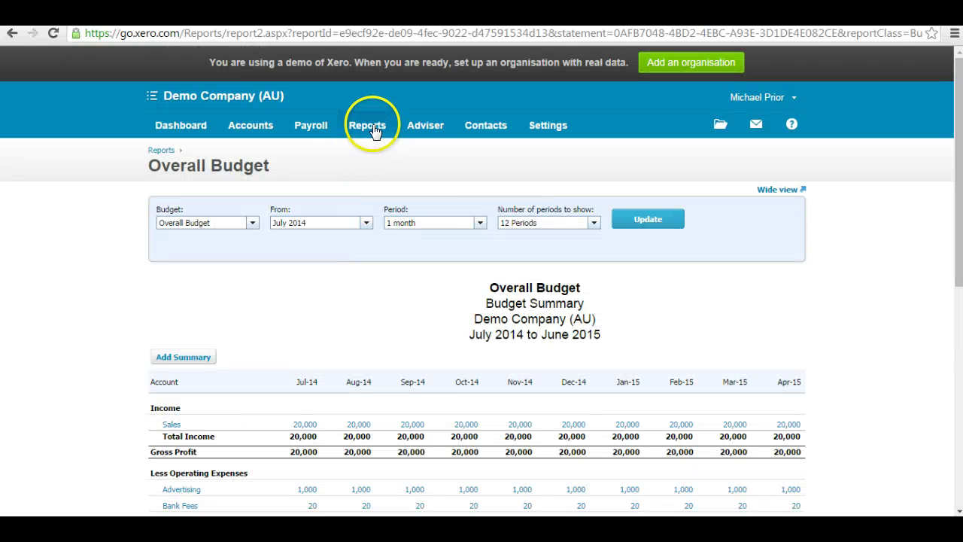
pyautogui.click(377, 158)
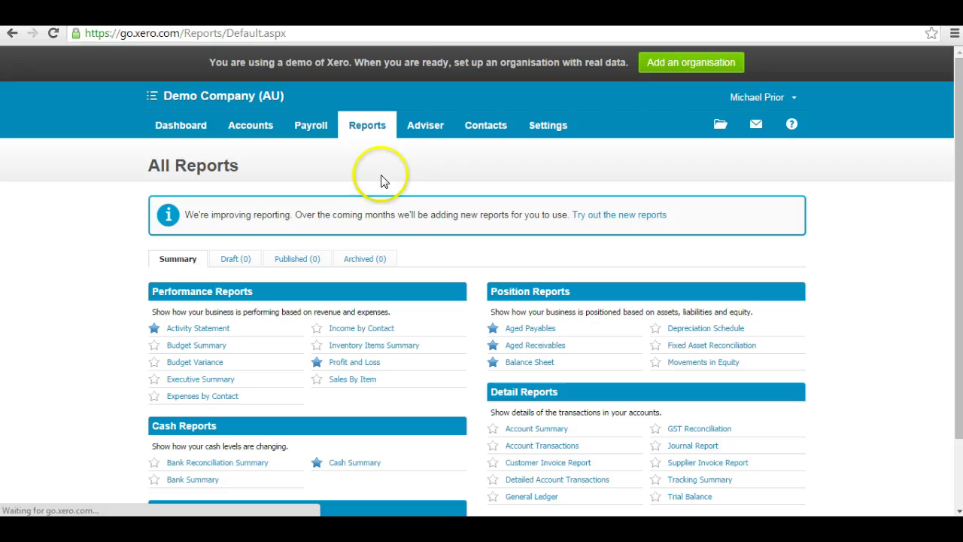
pyautogui.click(357, 463)
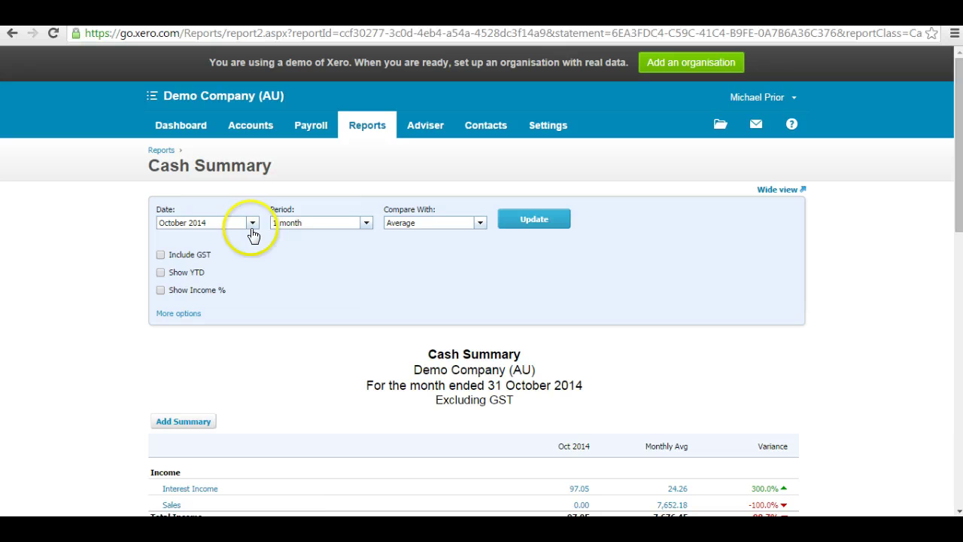
# - Update the Cash Summary for July 2014, showing working capital with Non Operating Movements
pyautogui.click(252, 223)
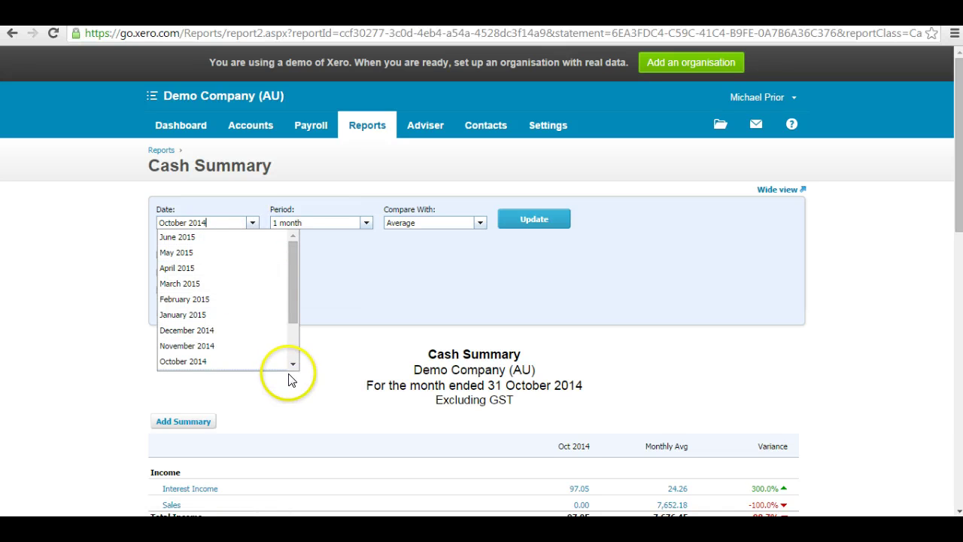
pyautogui.click(294, 364)
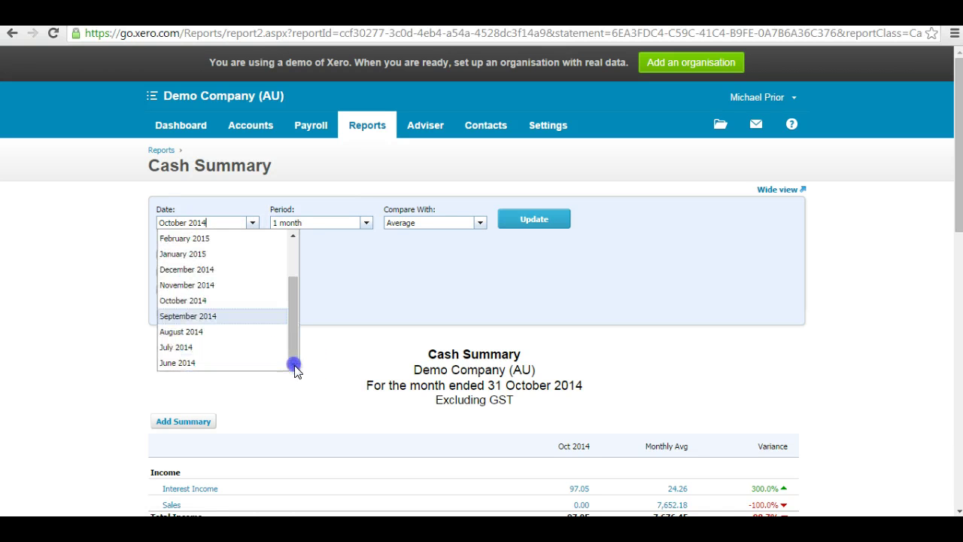
pyautogui.click(189, 349)
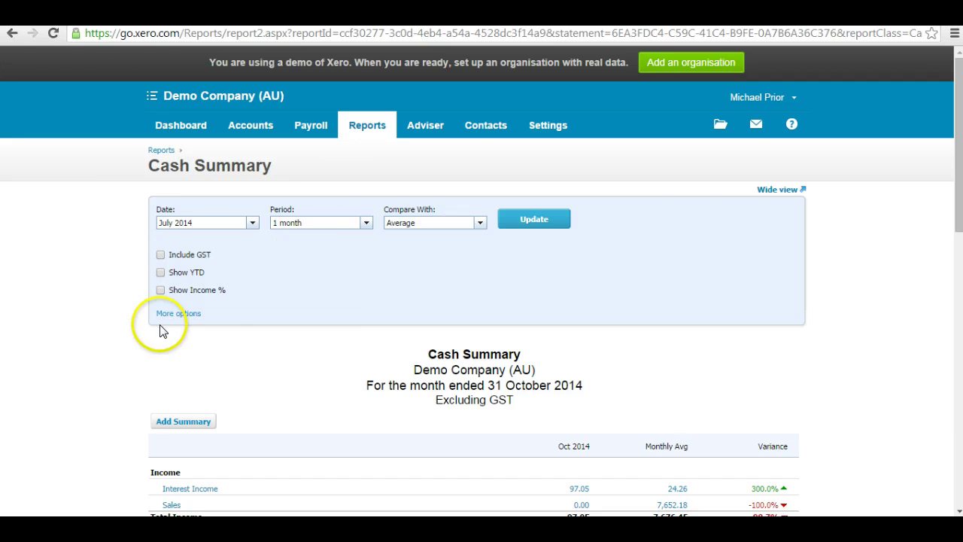
pyautogui.click(188, 321)
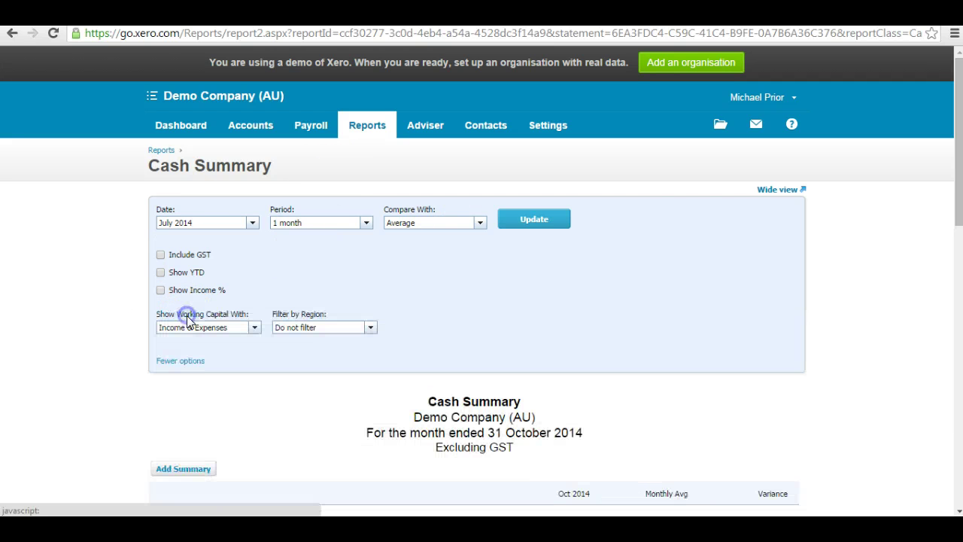
pyautogui.click(255, 331)
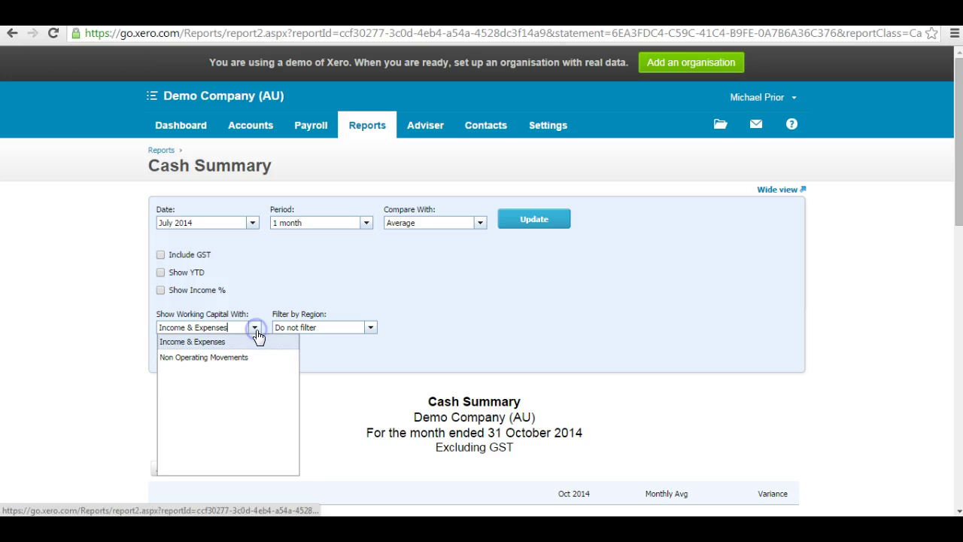
pyautogui.click(241, 359)
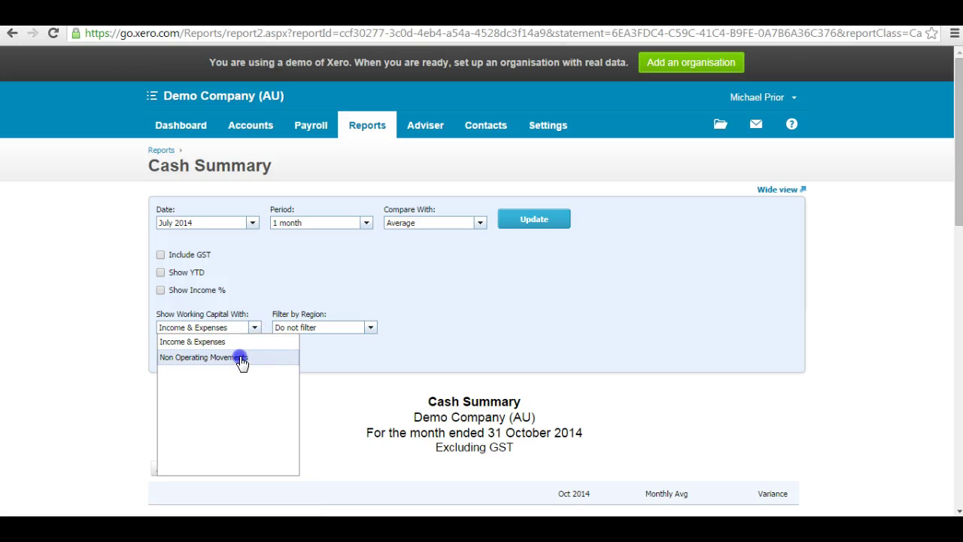
pyautogui.click(529, 221)
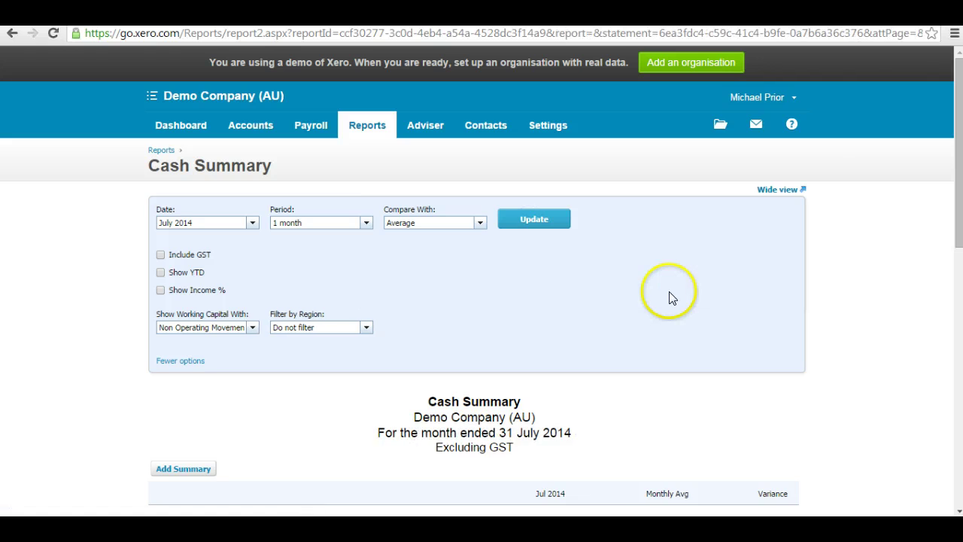
# - Export the July 2014 Cash Summary report to Excel
pyautogui.scroll(-9, 671, 297)
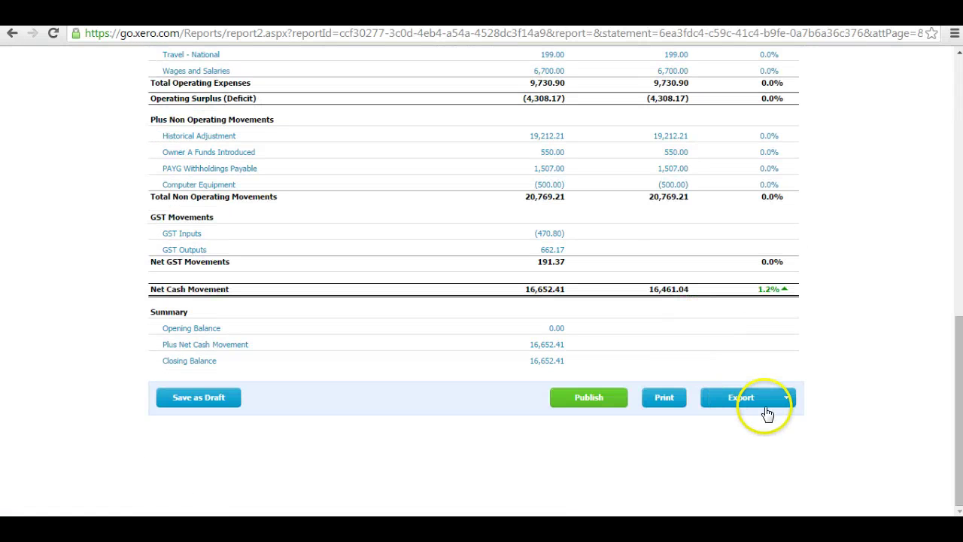
pyautogui.click(761, 402)
pyautogui.click(743, 420)
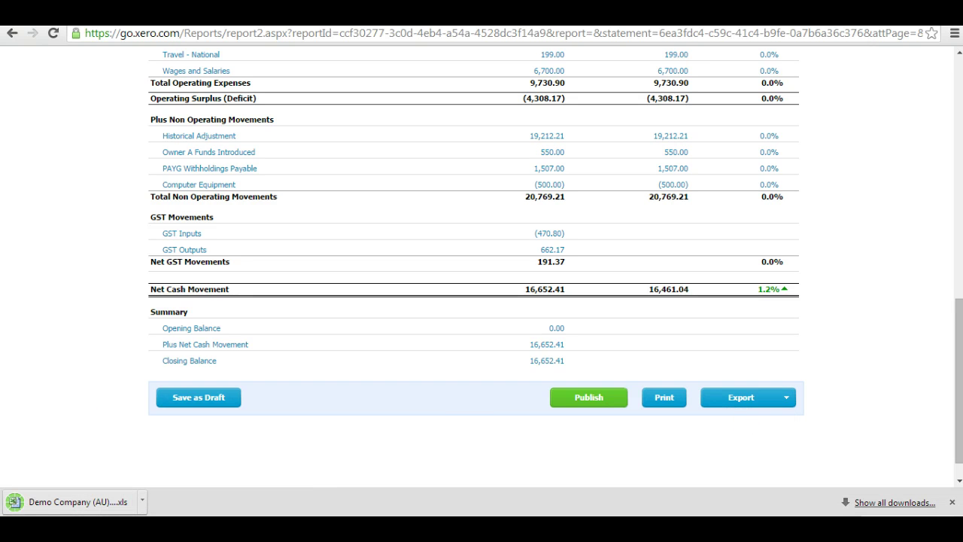
# - Open the downloaded Cash Summary workbook in Excel and enable editing for it
pyautogui.click(53, 506)
pyautogui.moveTo(393, 65)
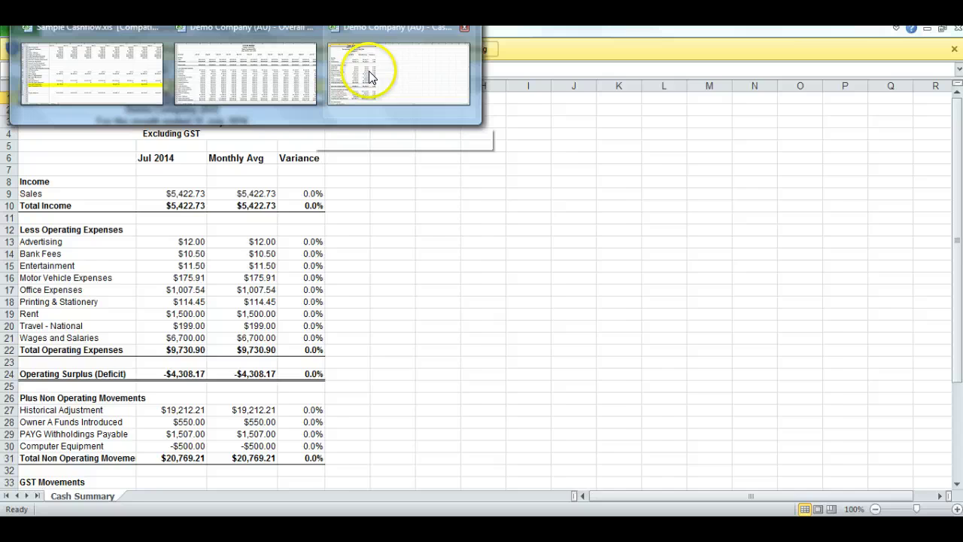
pyautogui.moveTo(267, 68)
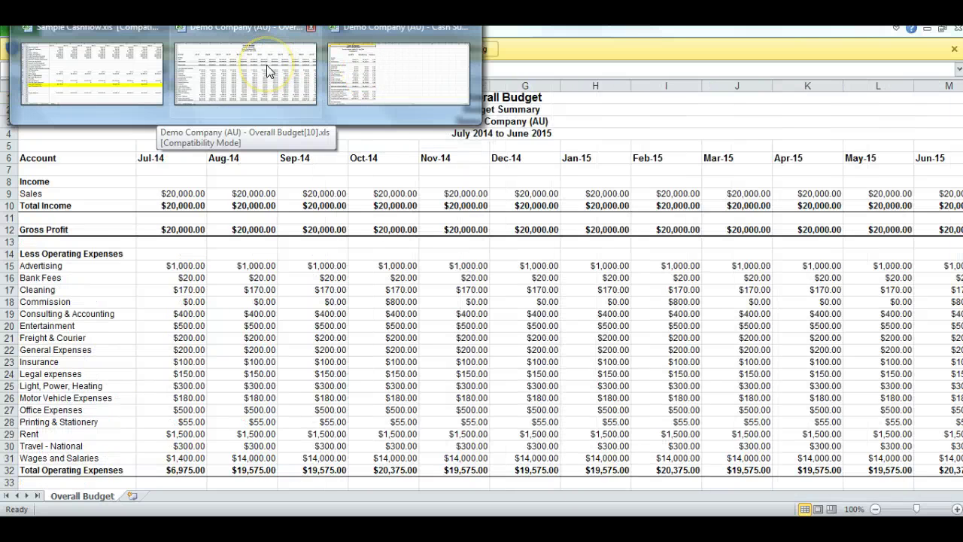
pyautogui.moveTo(429, 64)
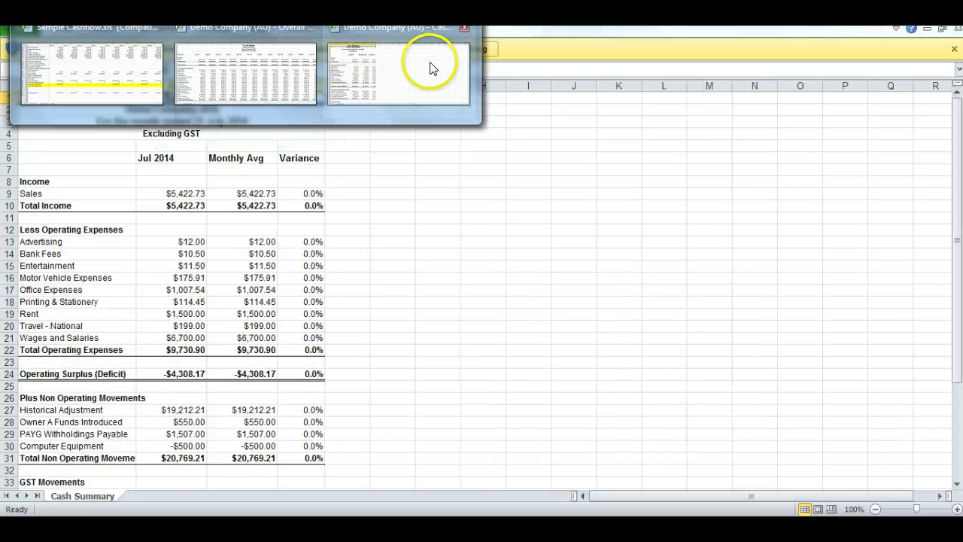
pyautogui.click(390, 79)
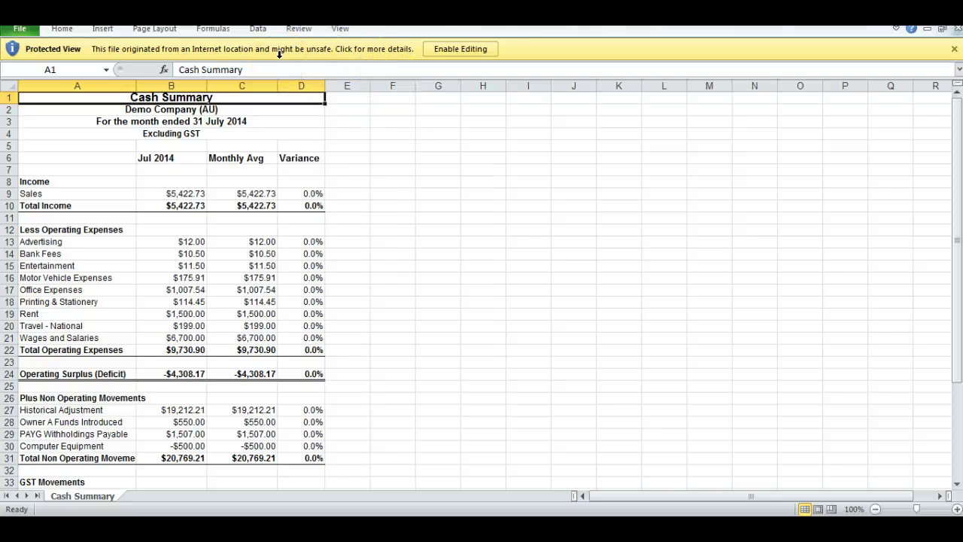
pyautogui.click(480, 53)
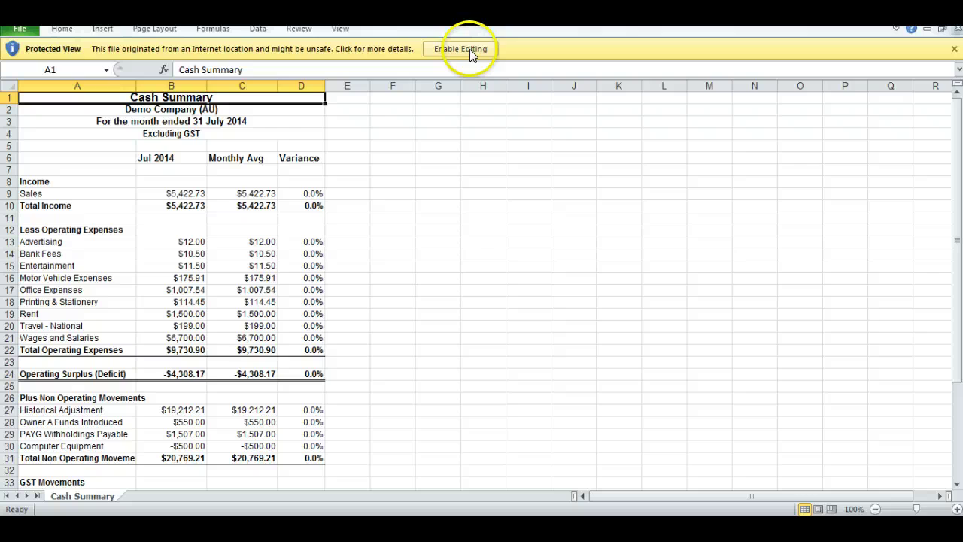
pyautogui.click(469, 49)
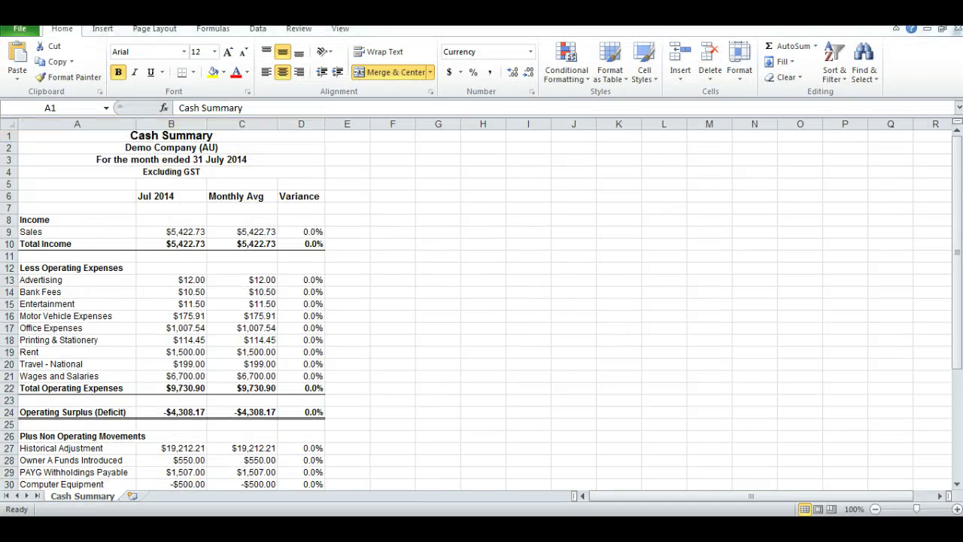
# - Switch to the Overall Budget workbook and delete the entire Jul-14 column
pyautogui.click(301, 23)
pyautogui.click(271, 68)
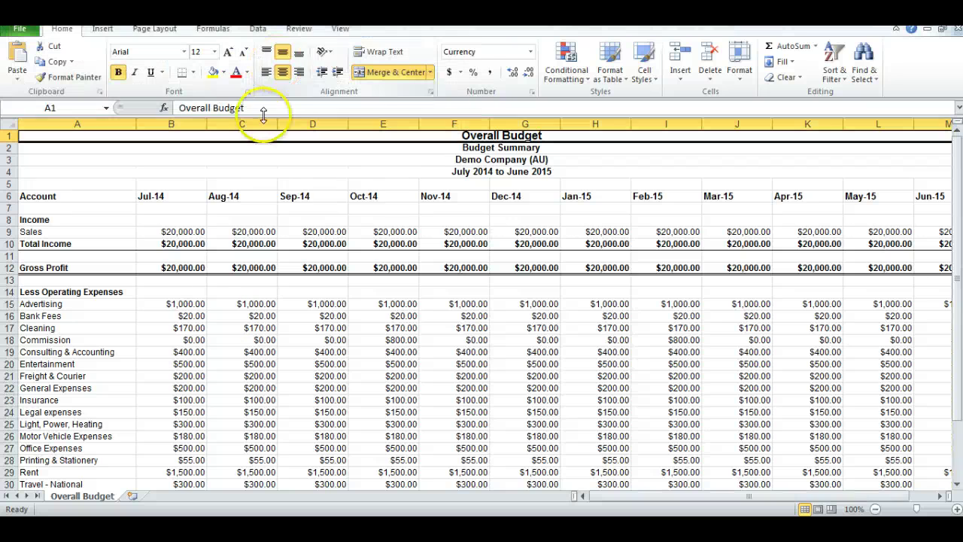
pyautogui.click(181, 196)
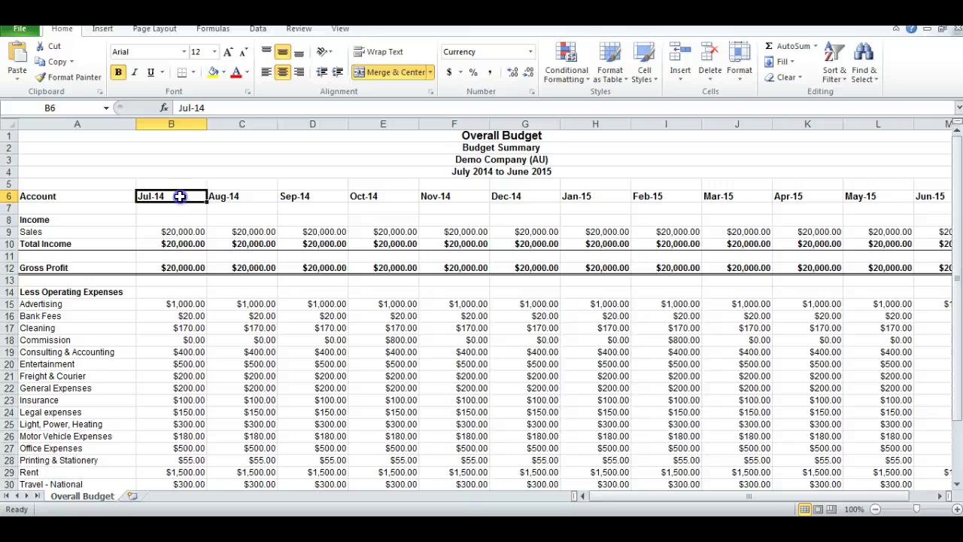
pyautogui.click(711, 81)
pyautogui.click(730, 130)
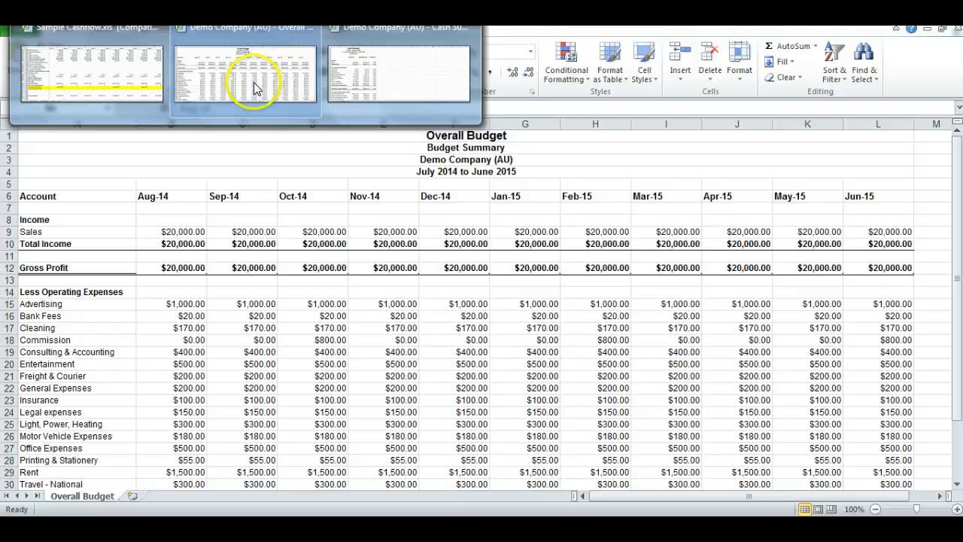
# - Switch to the Cash Summary workbook and move its sheet to the end of the Demo Company (AU) - Overall Budget(10).xls workbook
pyautogui.click(350, 82)
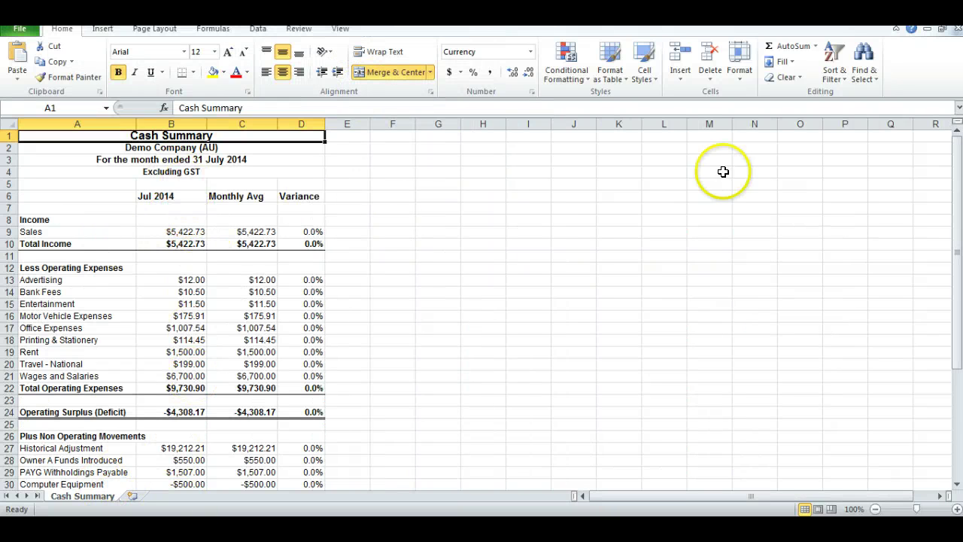
pyautogui.click(741, 71)
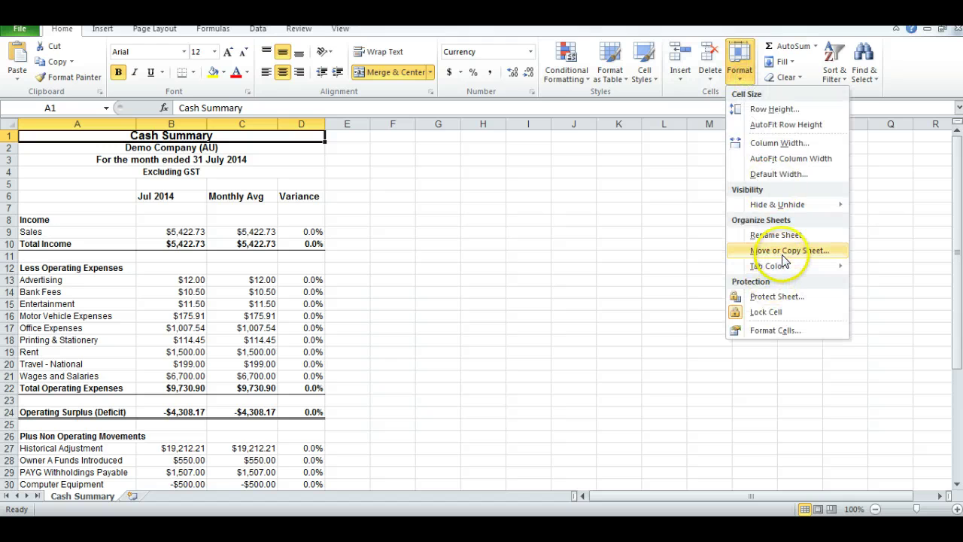
pyautogui.click(782, 251)
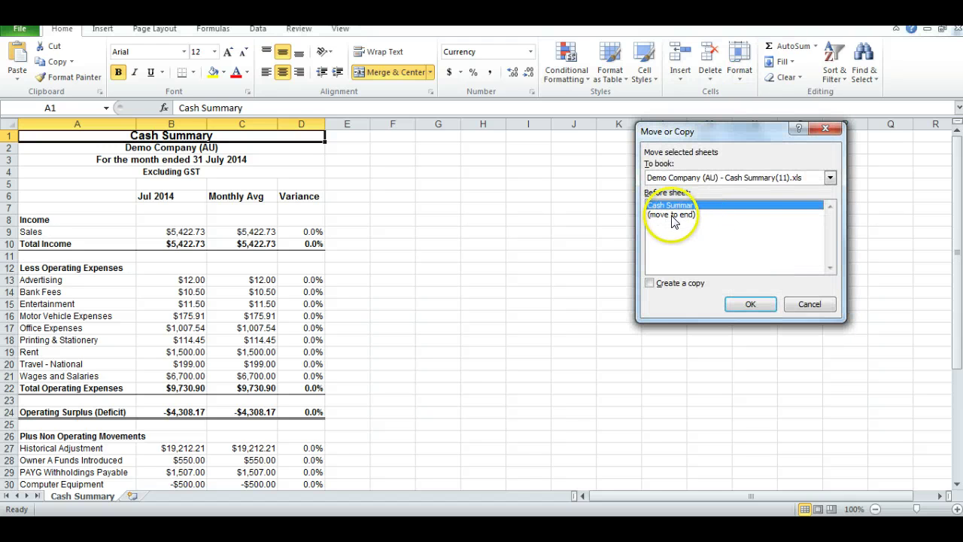
pyautogui.click(830, 178)
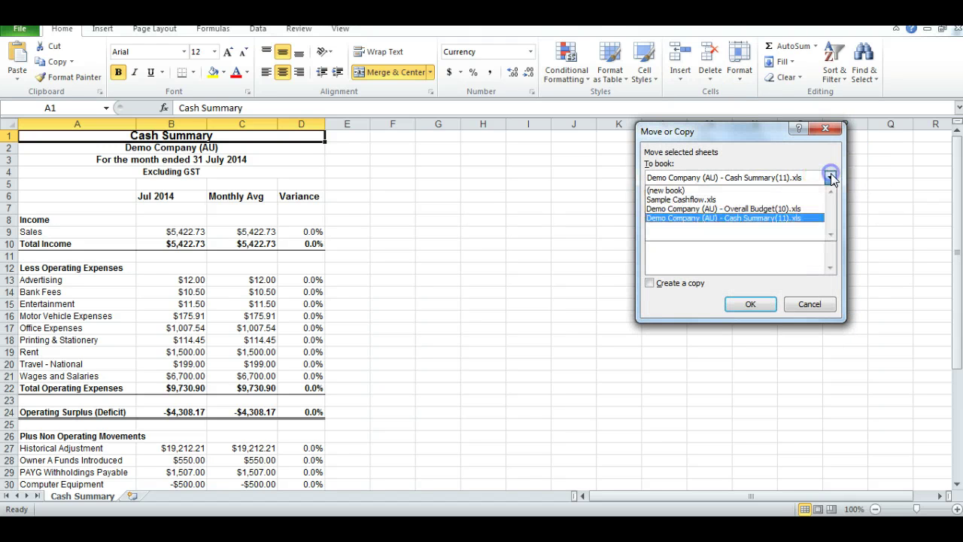
pyautogui.click(772, 208)
pyautogui.click(681, 214)
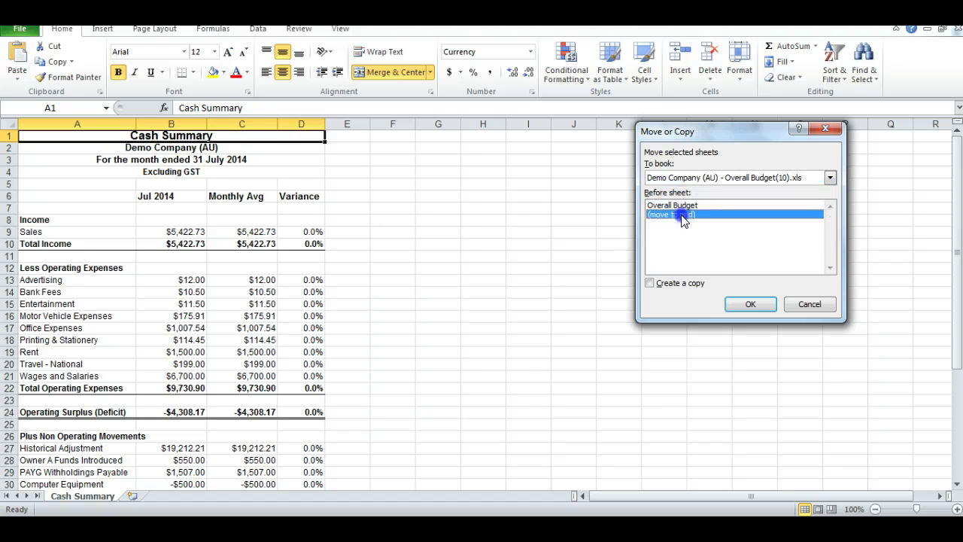
pyautogui.click(749, 313)
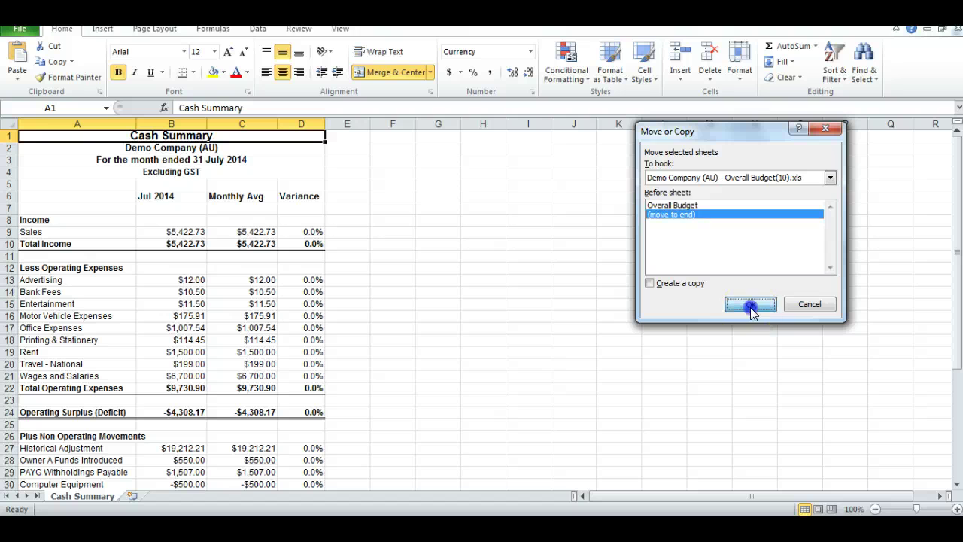
pyautogui.click(750, 307)
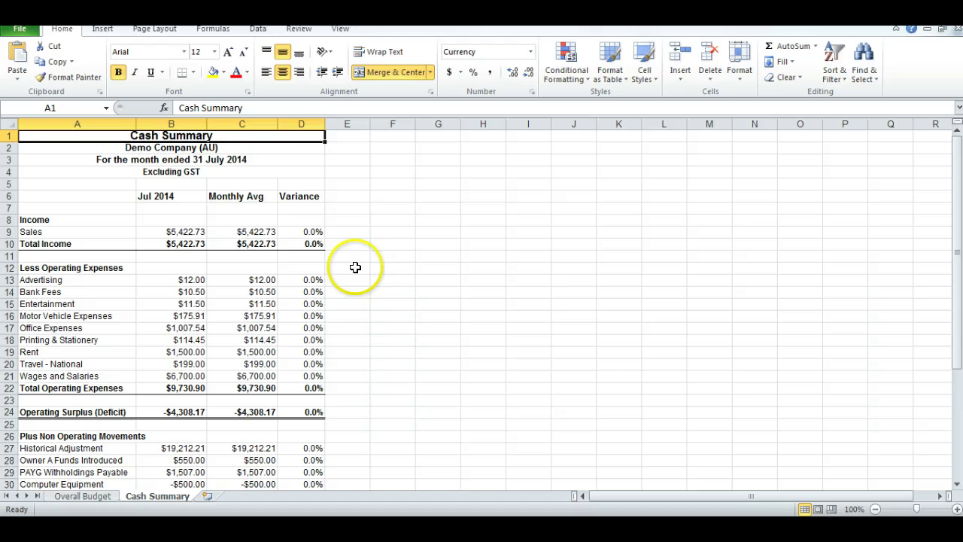
# - Save the combined workbook to the Desktop as "Cashflow Summary - Overall Budget(10).xls" in Excel 97-2003 format
pyautogui.click(21, 29)
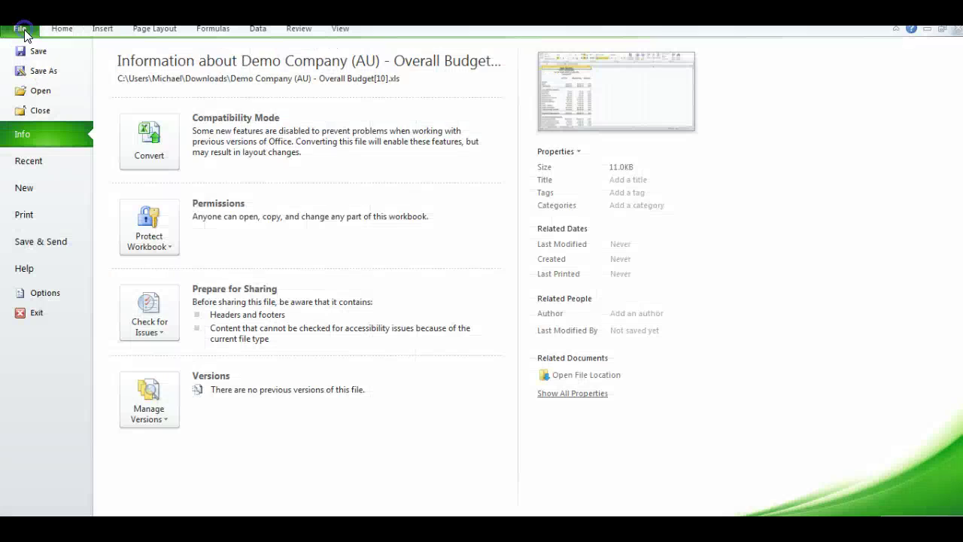
pyautogui.click(31, 72)
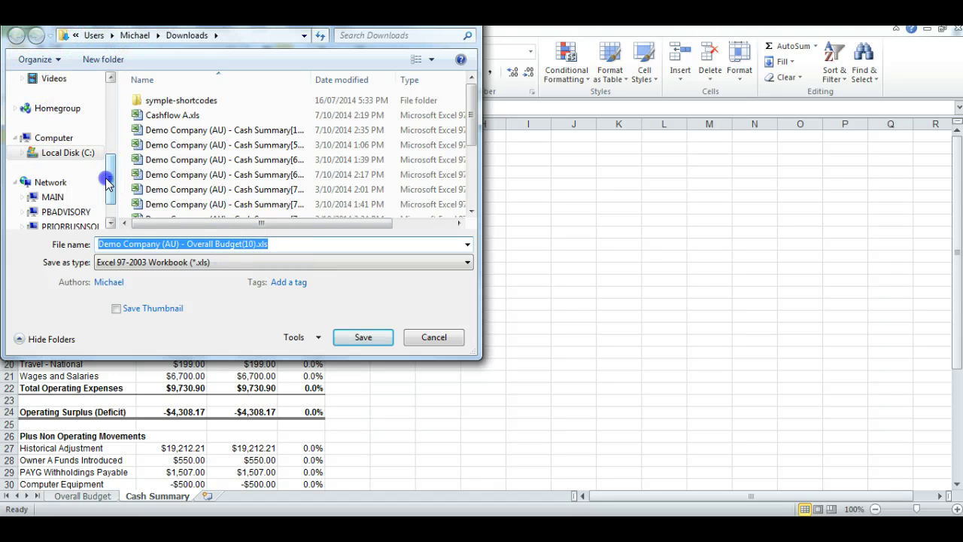
pyautogui.moveTo(110, 184); pyautogui.dragTo(112, 107)
pyautogui.click(51, 131)
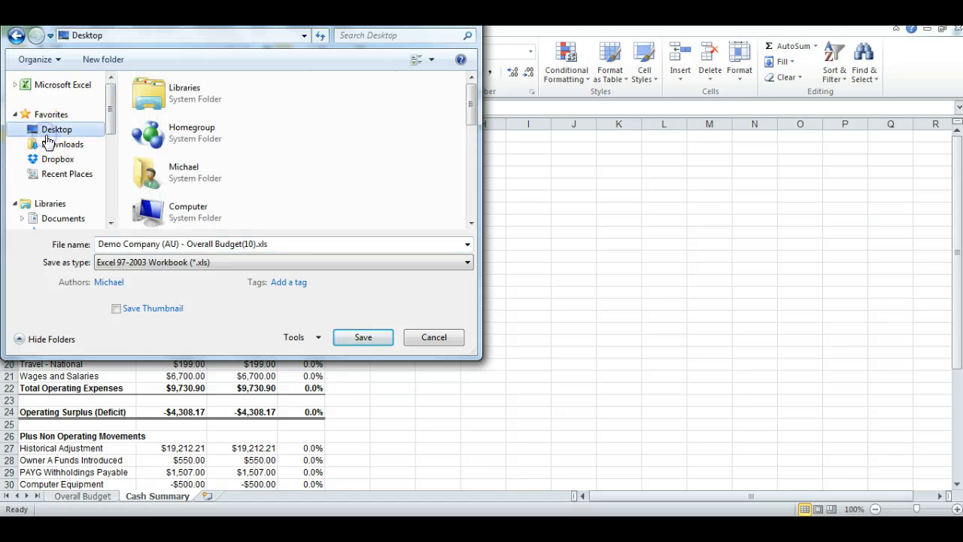
pyautogui.click(183, 244)
pyautogui.click(100, 242)
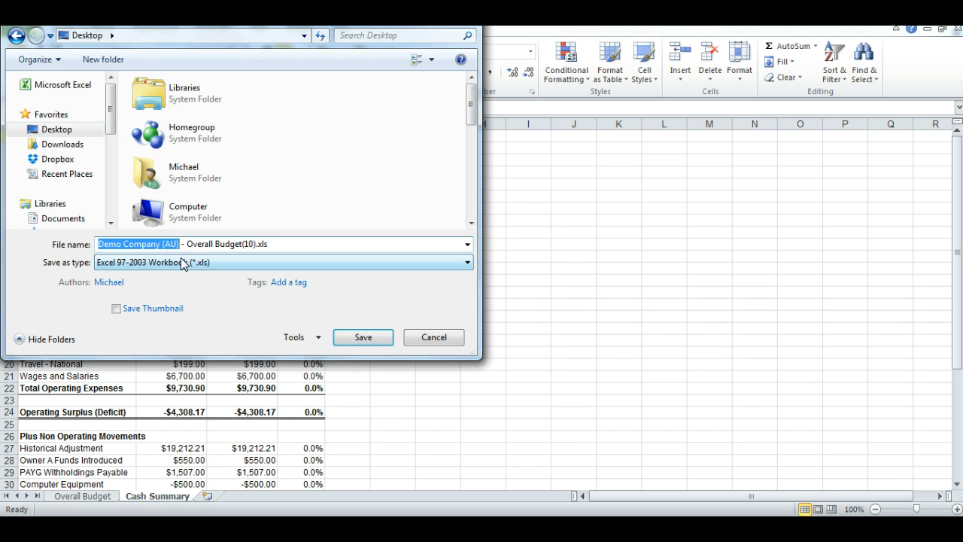
pyautogui.write('Cashflow Su')
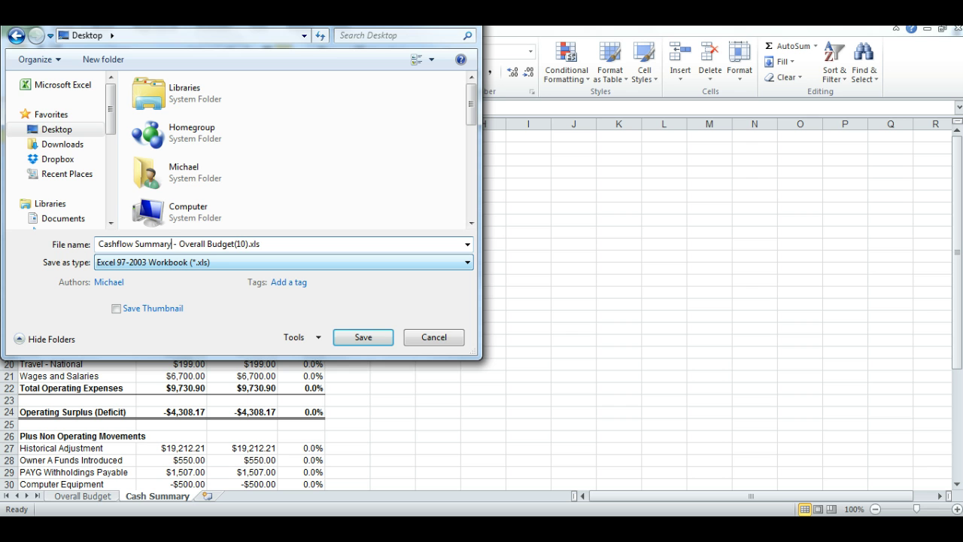
pyautogui.click(380, 339)
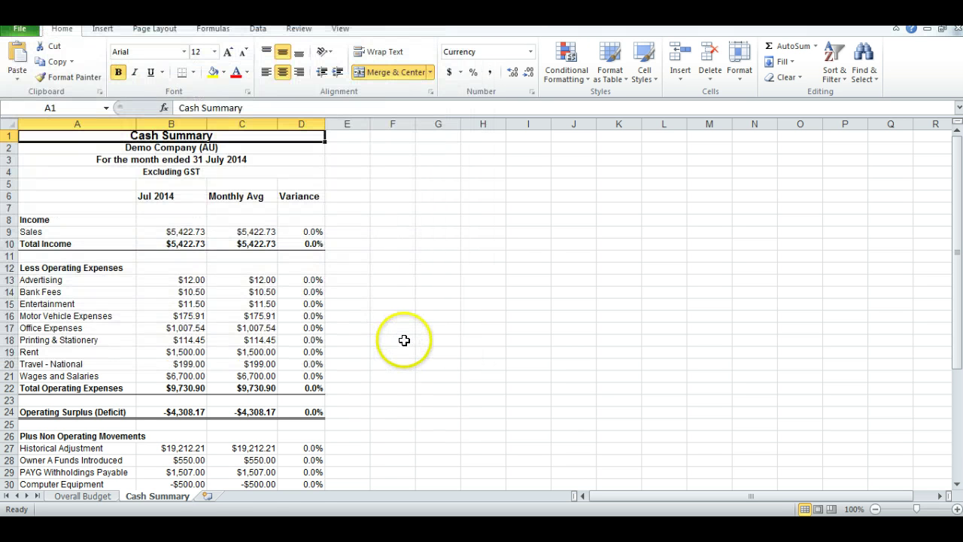
# - Add a new worksheet and set up a Sum consolidation at its cell A1 with Cash Summary range A6:B44 as a reference
pyautogui.click(211, 498)
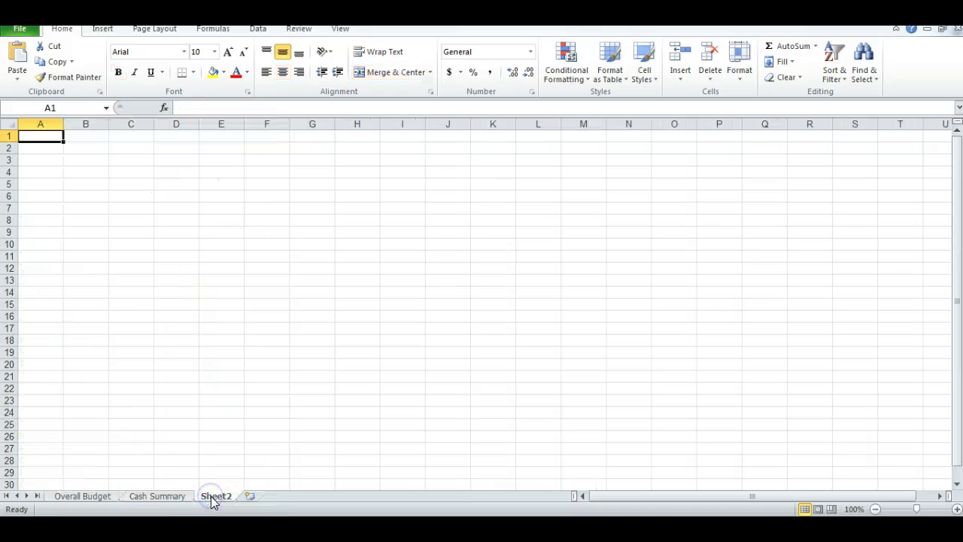
pyautogui.click(47, 135)
pyautogui.click(258, 29)
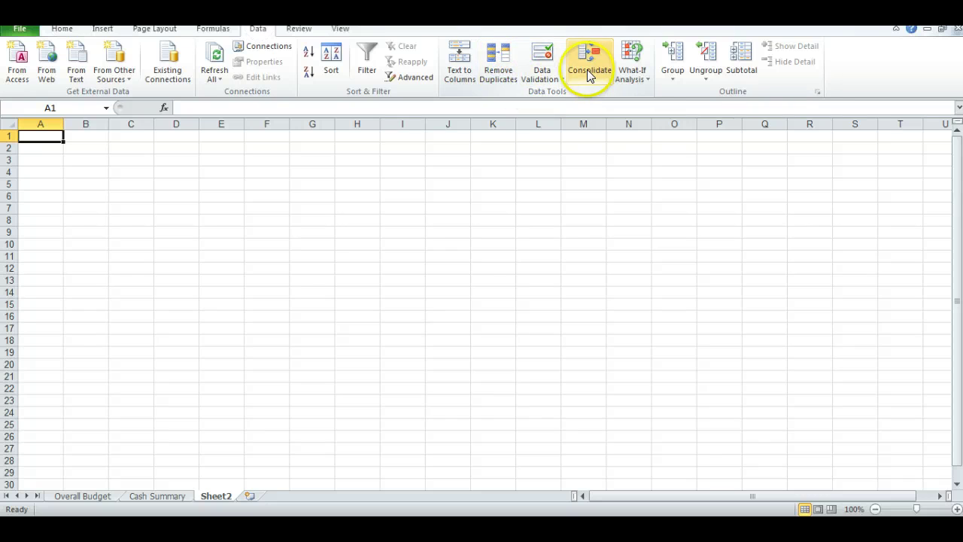
pyautogui.click(588, 69)
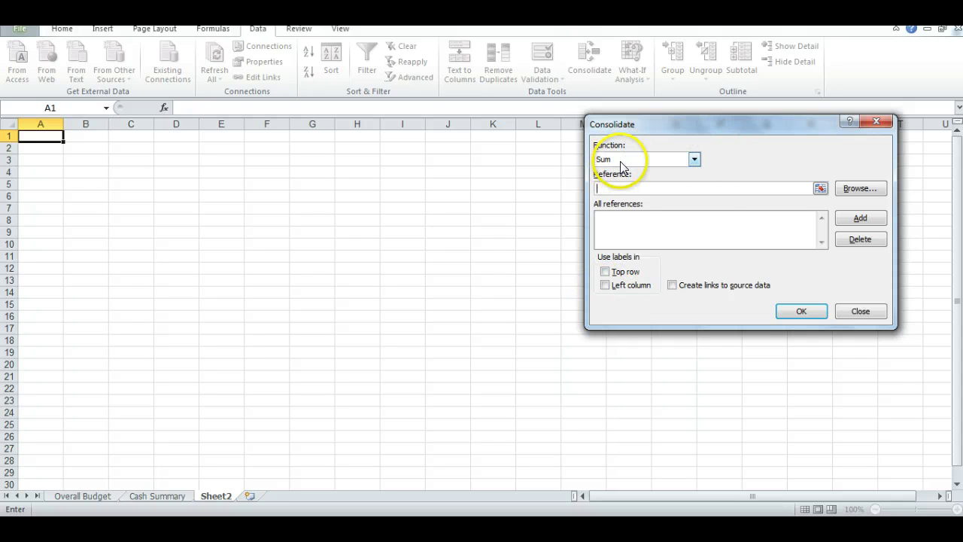
pyautogui.click(820, 188)
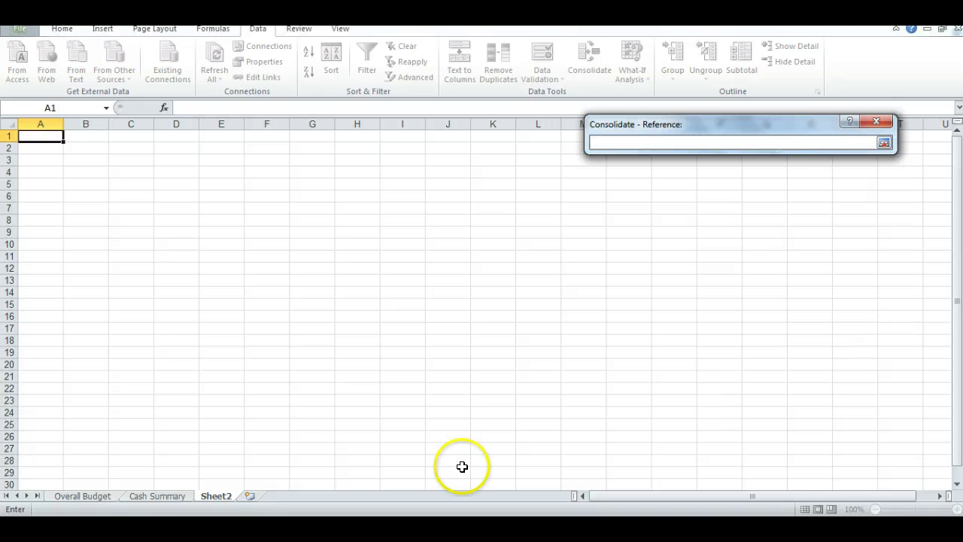
pyautogui.click(180, 498)
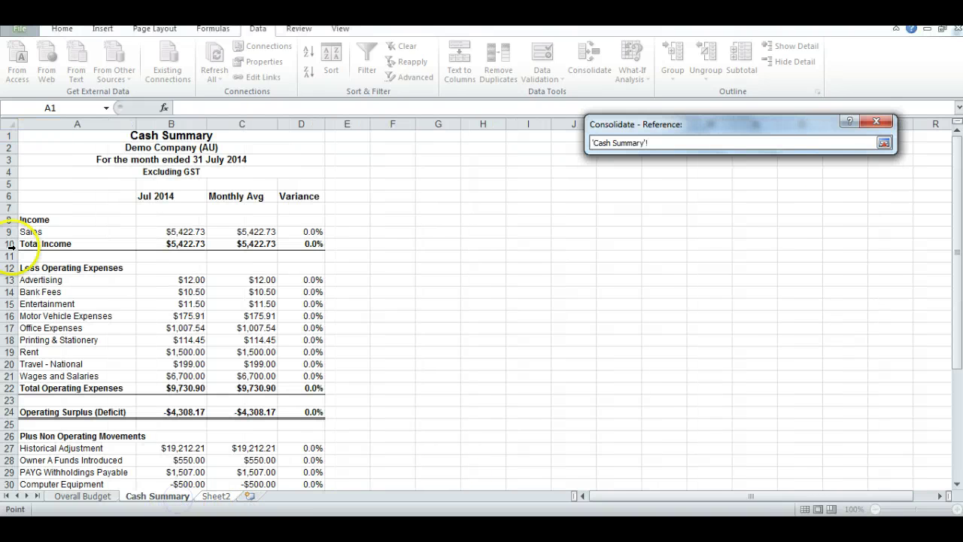
pyautogui.moveTo(24, 195); pyautogui.dragTo(147, 328)
pyautogui.click(884, 143)
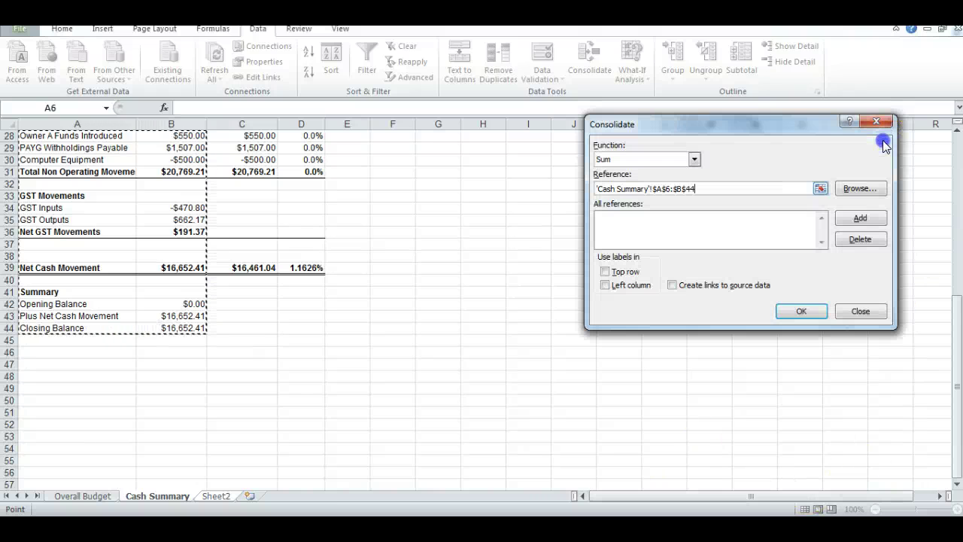
pyautogui.click(864, 216)
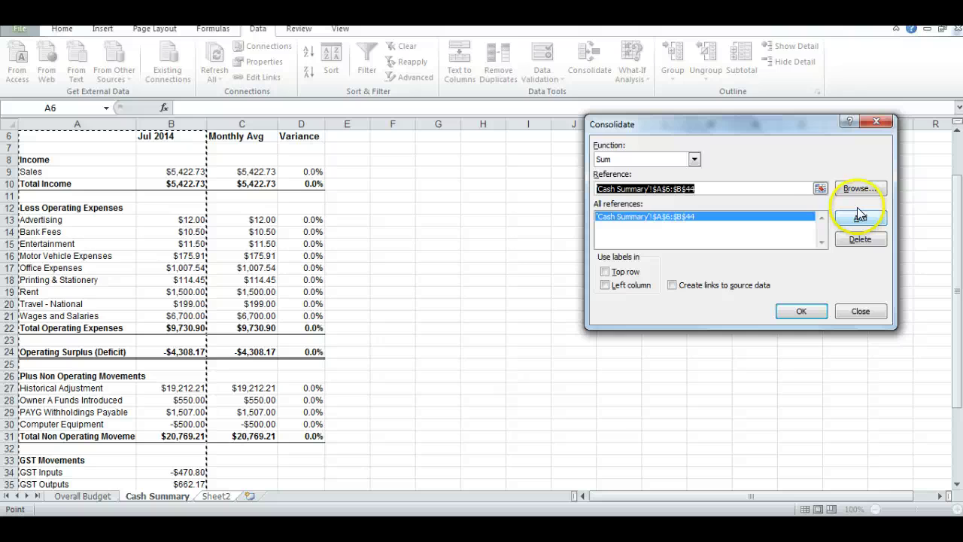
# - Add Overall Budget range A6:L36 to the consolidation as the second reference
pyautogui.click(820, 188)
pyautogui.click(94, 496)
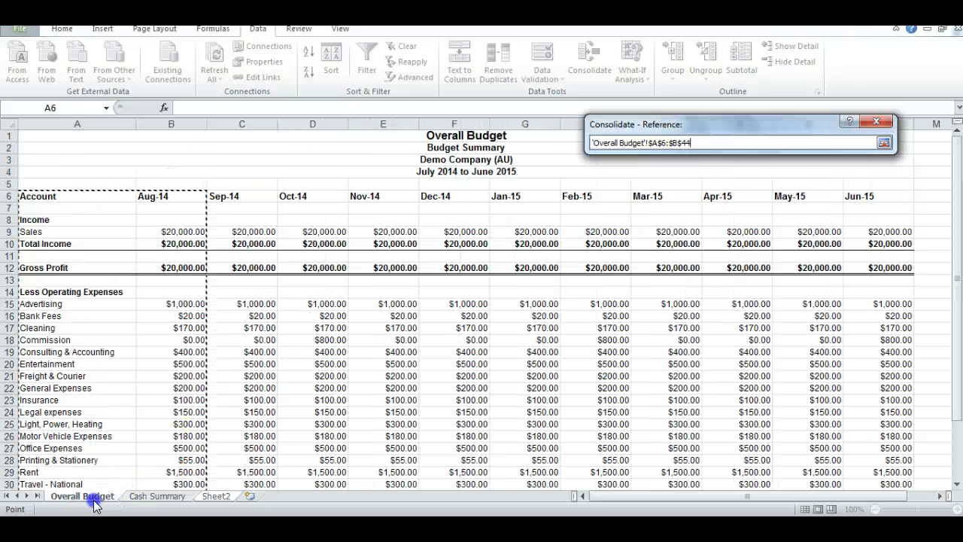
pyautogui.click(24, 197)
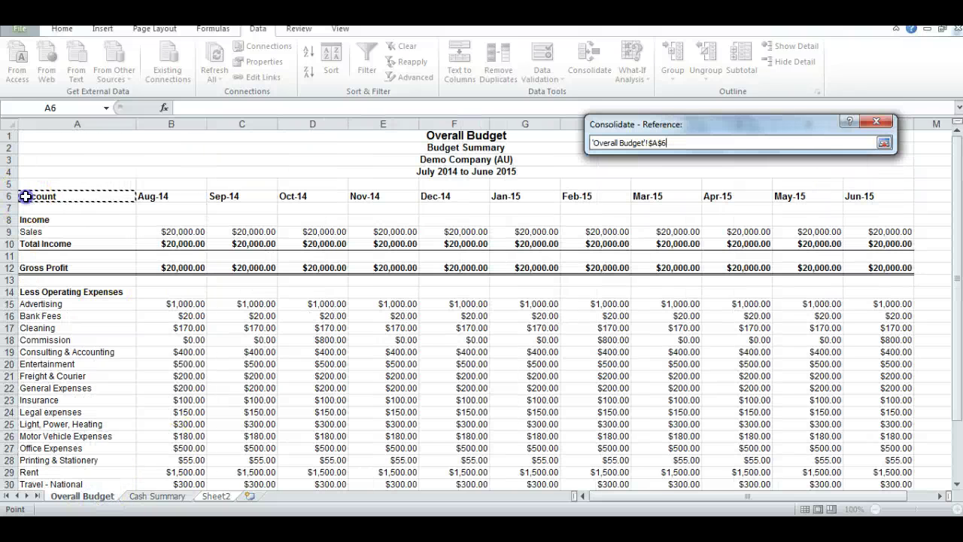
pyautogui.moveTo(37, 197); pyautogui.dragTo(903, 426)
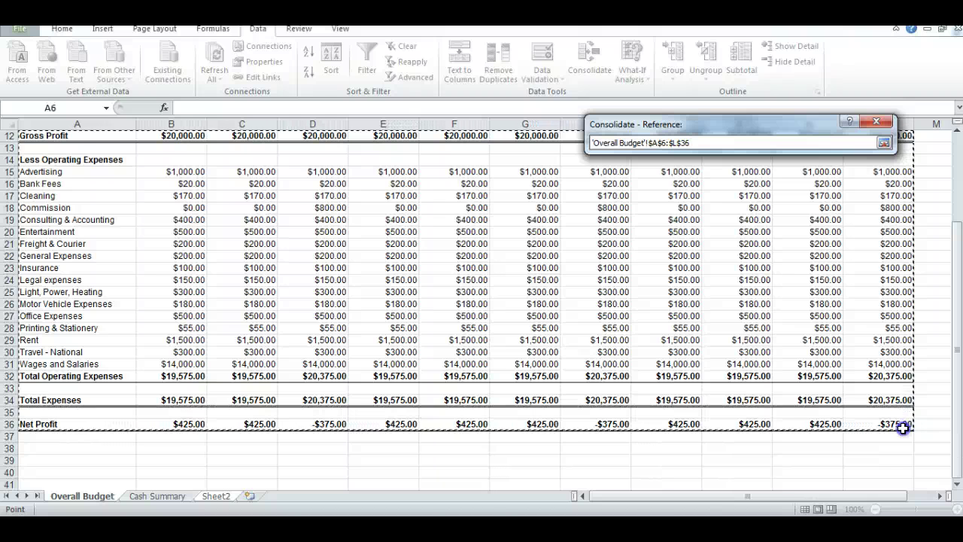
pyautogui.click(882, 142)
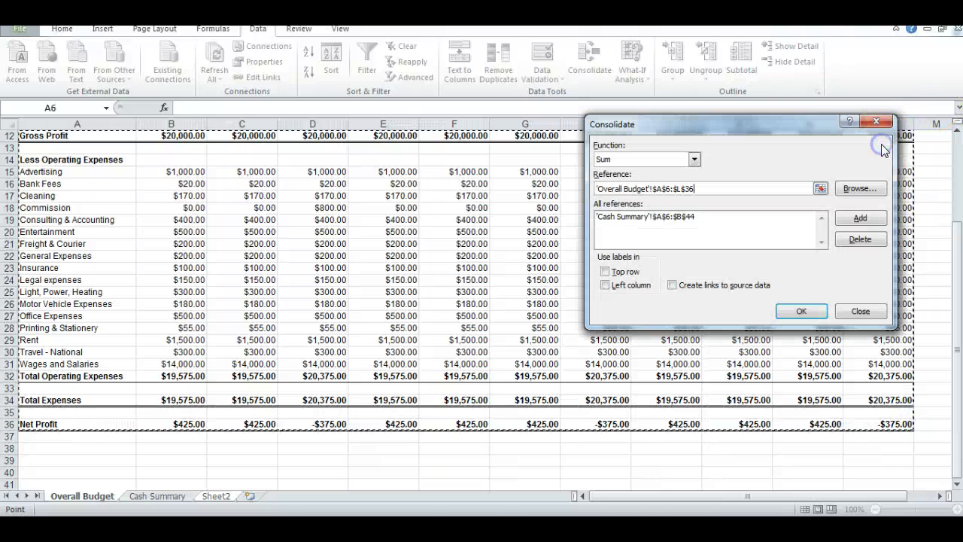
pyautogui.click(867, 222)
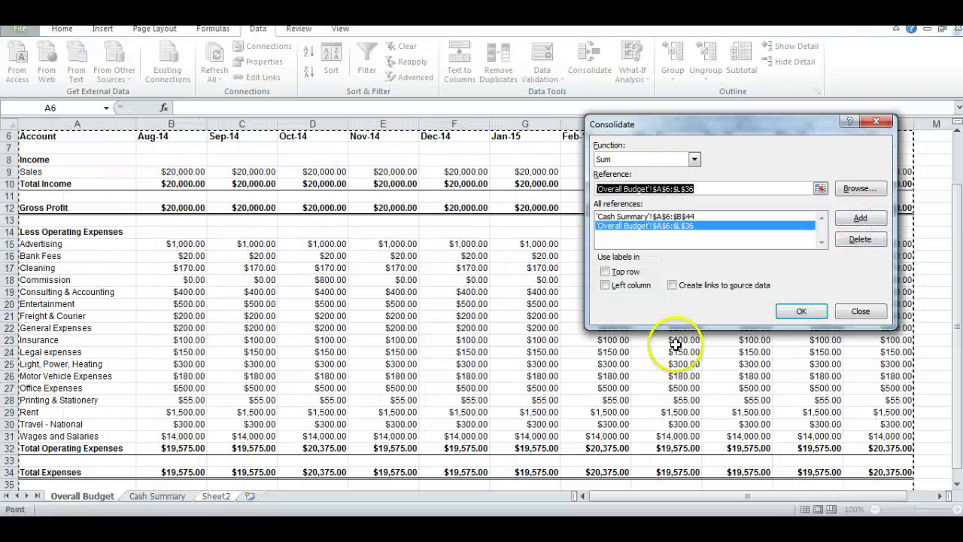
# - Run the consolidation using labels from the top row and left column, with links to the source data
pyautogui.click(605, 272)
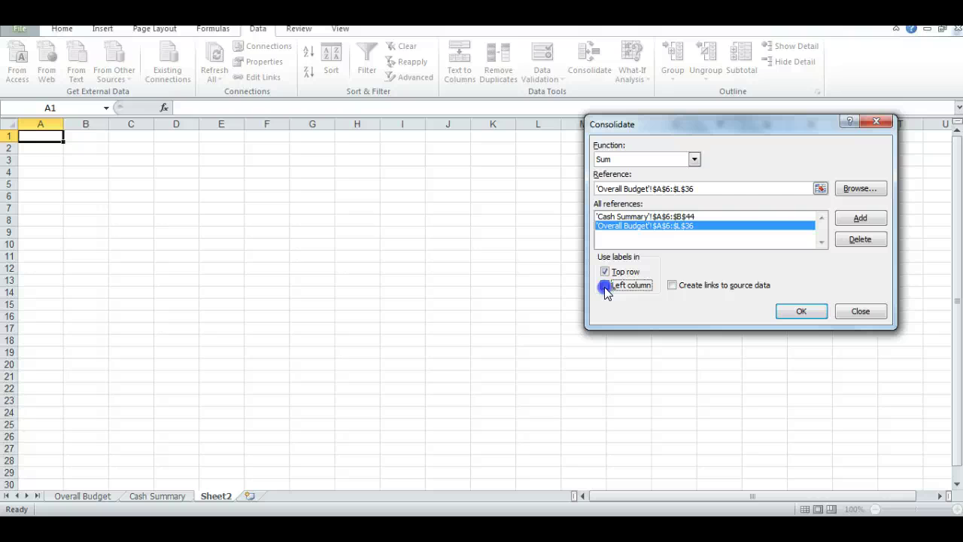
pyautogui.click(606, 285)
pyautogui.click(672, 285)
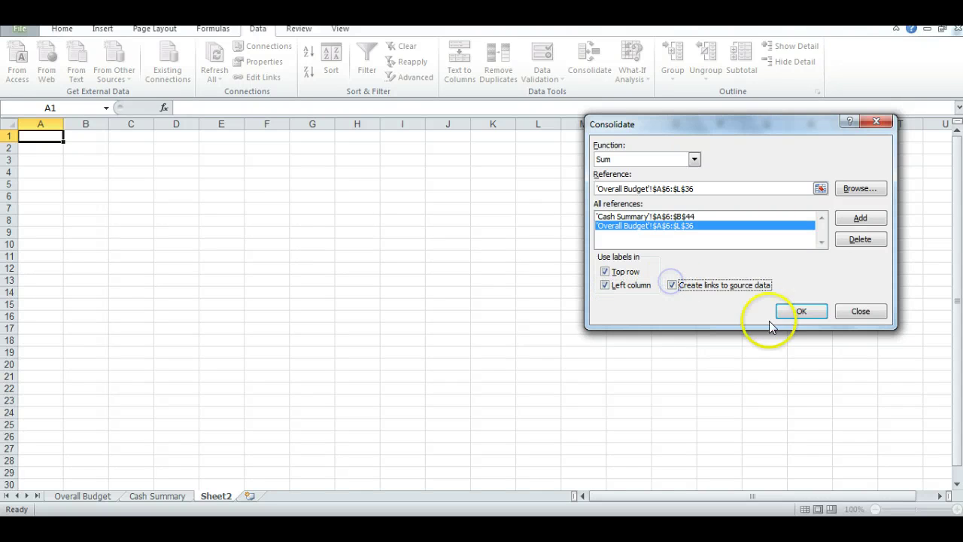
pyautogui.click(802, 311)
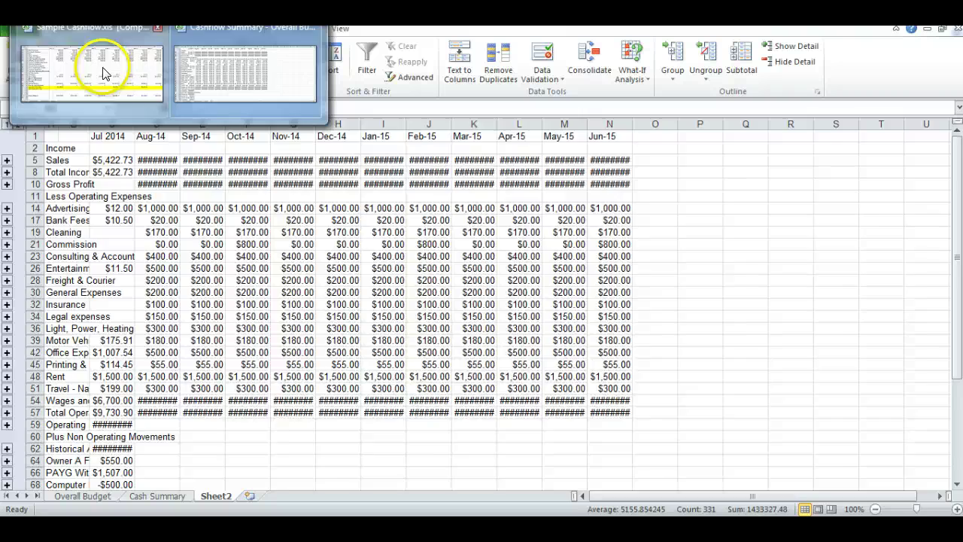
# - Switch to the Sample Cashflow workbook and examine its income, gross profit, expense and GST rows, including the GST Inputs row
pyautogui.click(101, 71)
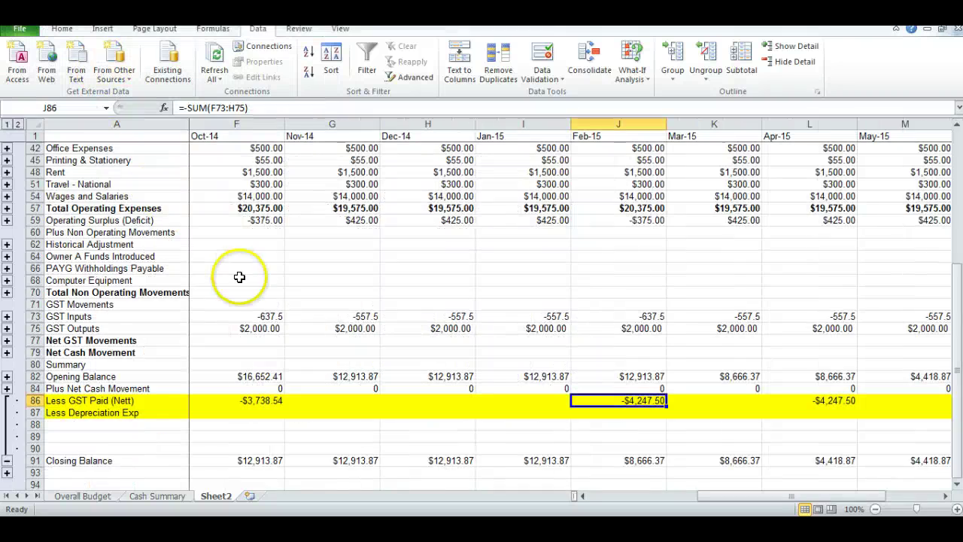
pyautogui.scroll(6, 239, 276)
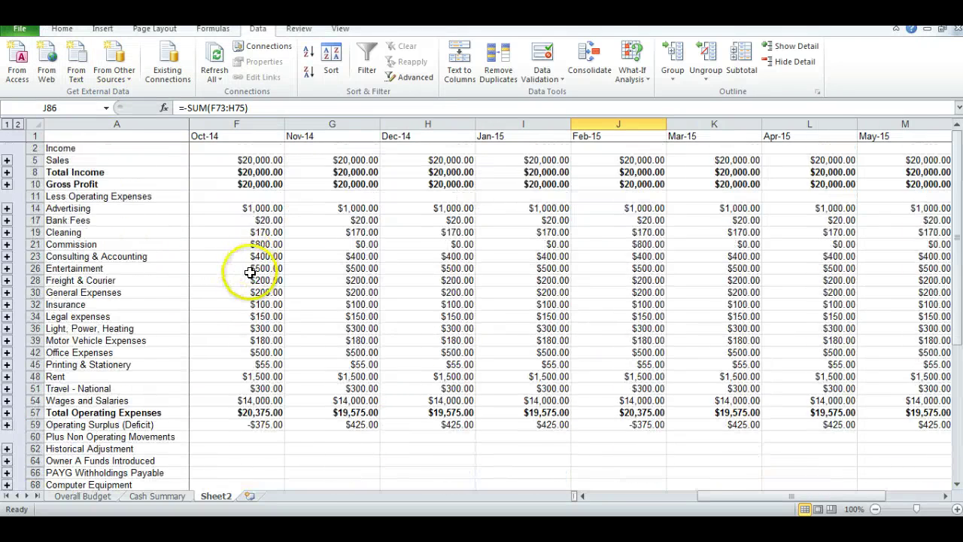
pyautogui.click(66, 172)
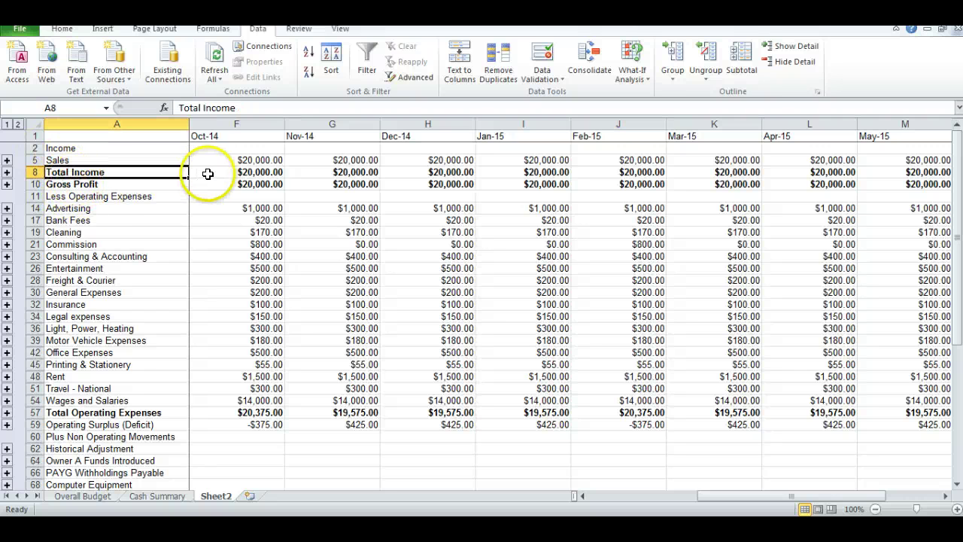
pyautogui.click(258, 184)
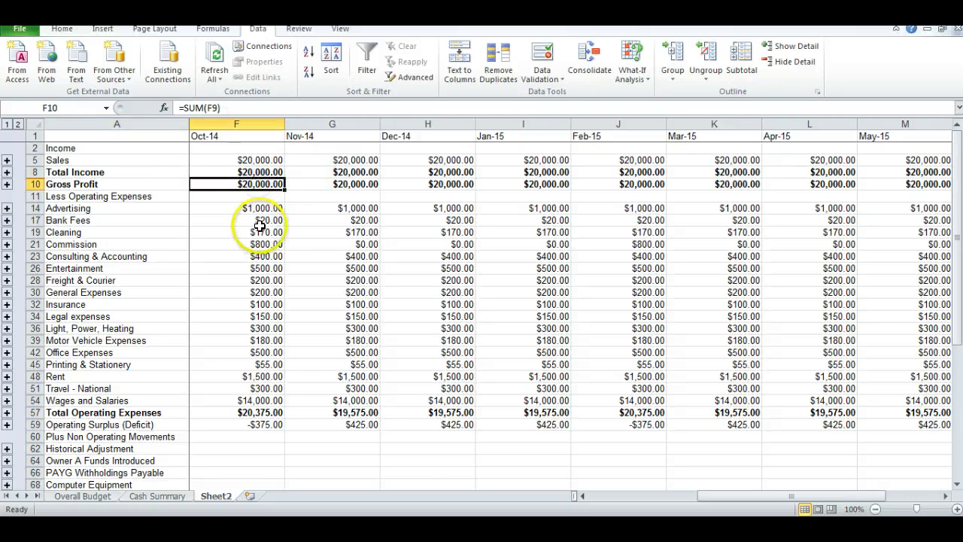
pyautogui.scroll(-4, 258, 225)
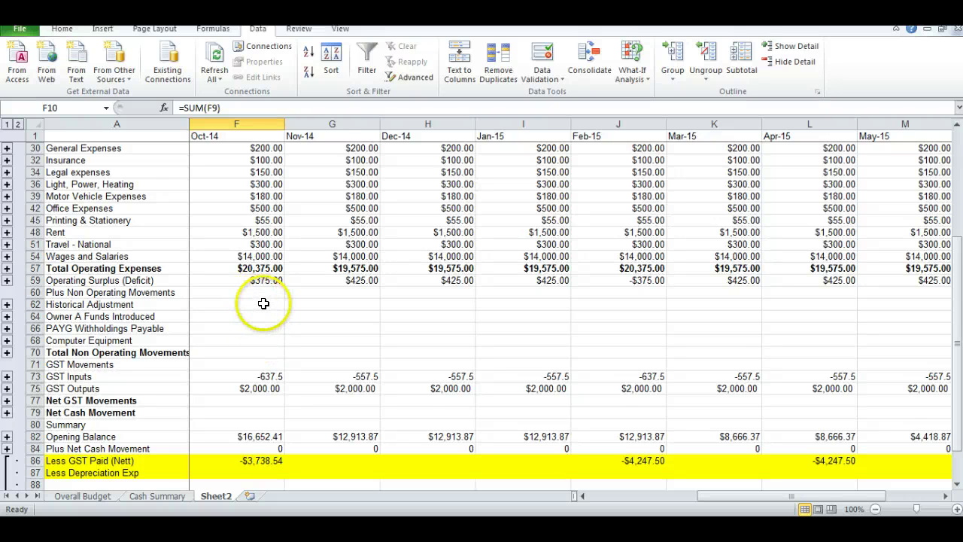
pyautogui.scroll(-1, 263, 304)
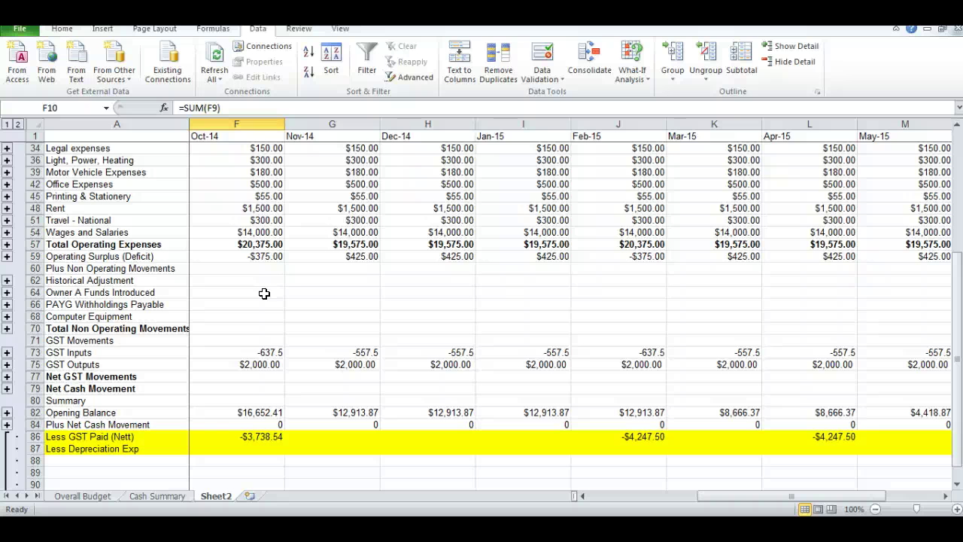
pyautogui.click(48, 354)
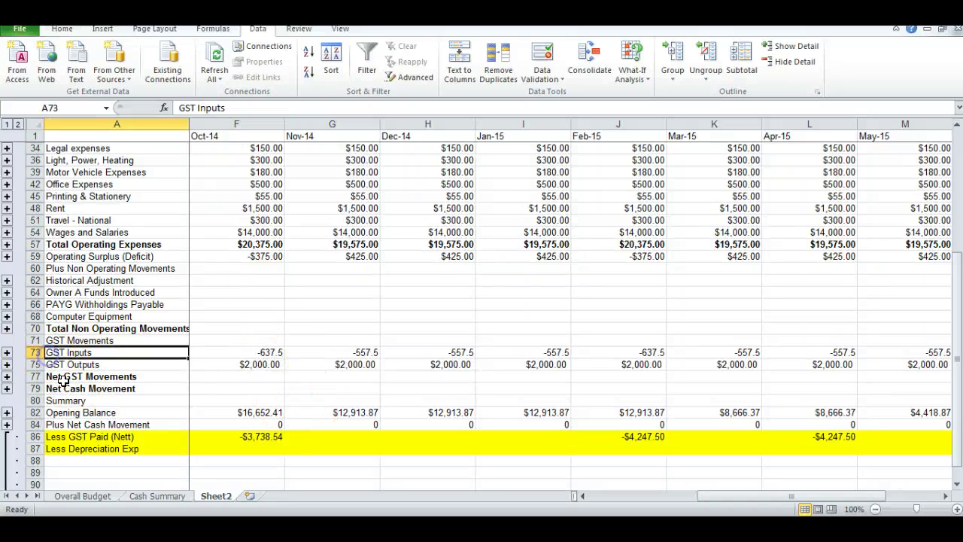
# - Inspect the October 2014 formulas in the GST Inputs and GST Outputs rows and compare them with the expense rows above
pyautogui.click(73, 364)
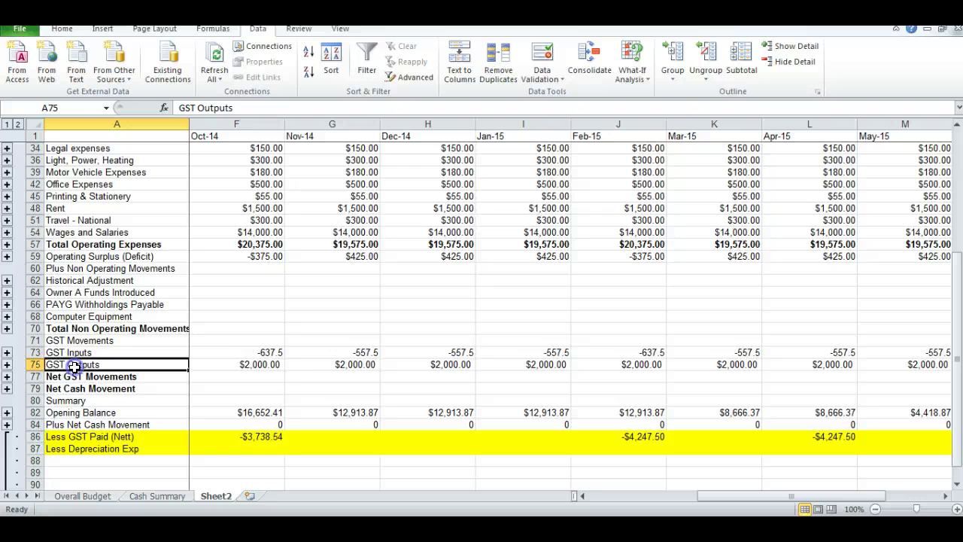
pyautogui.click(265, 352)
pyautogui.click(267, 364)
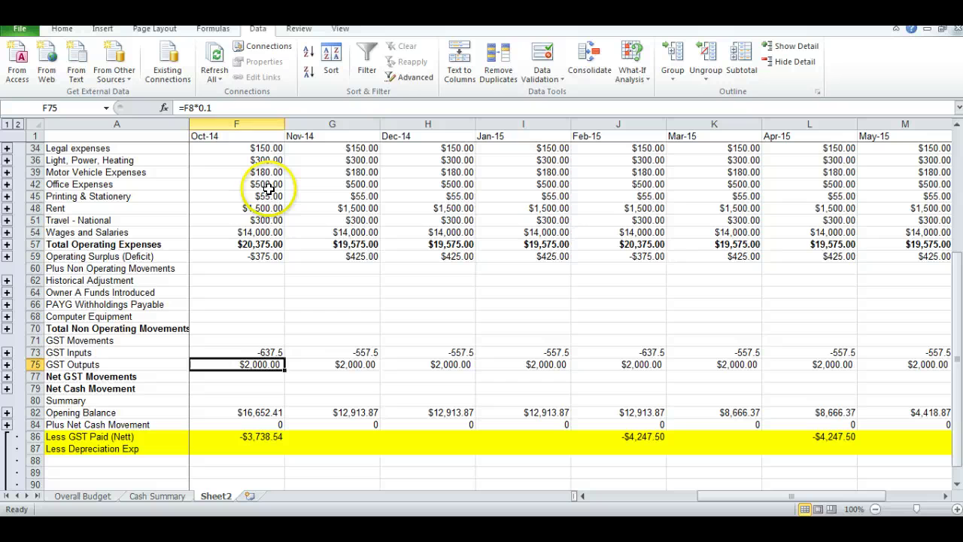
pyautogui.scroll(2, 265, 235)
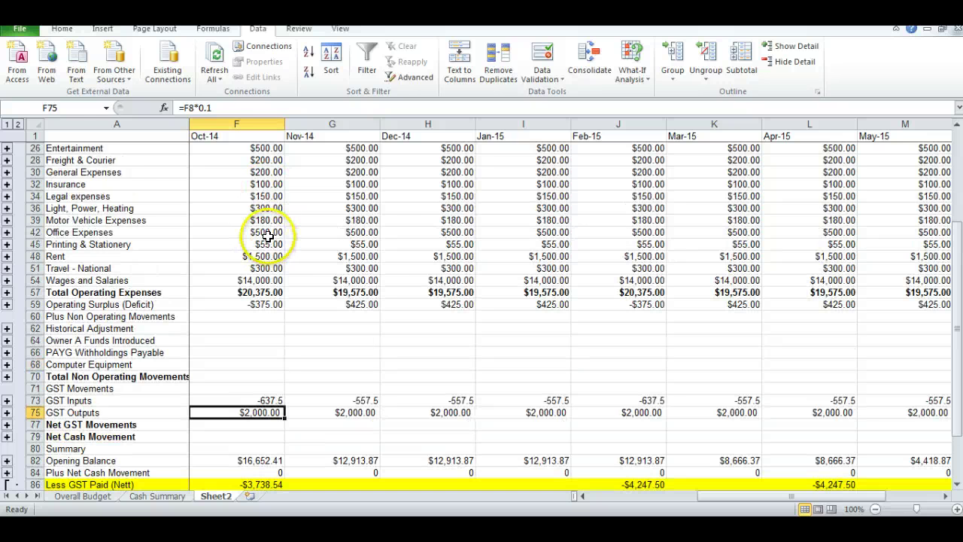
pyautogui.scroll(-1, 268, 234)
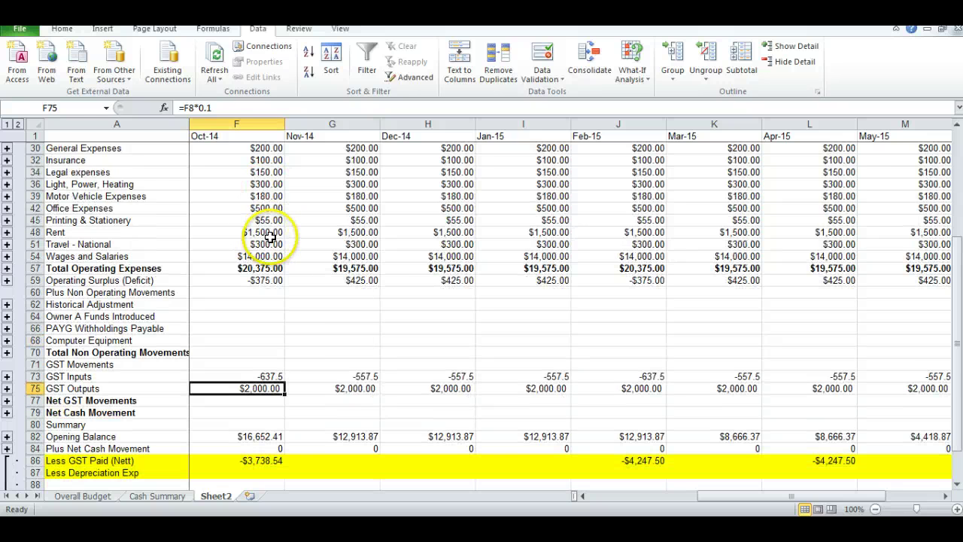
pyautogui.scroll(-4, 290, 263)
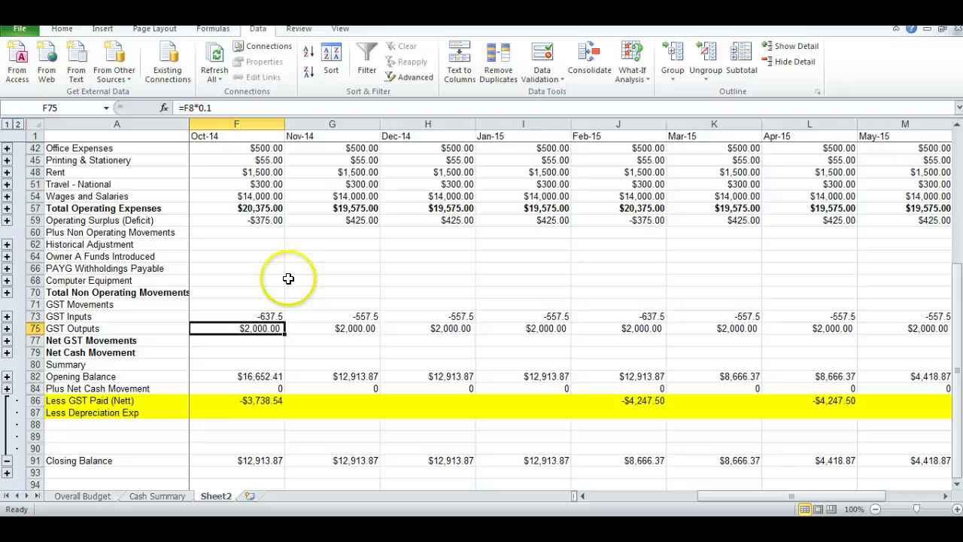
# - Inspect the Less GST Paid (Nett) formulas for October 2014, February 2015 and April 2015
pyautogui.click(252, 400)
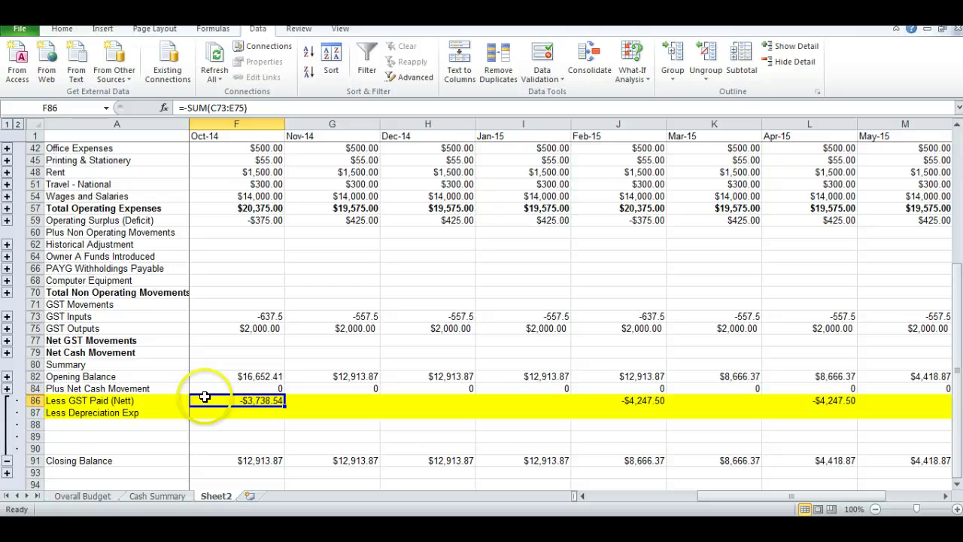
pyautogui.click(645, 401)
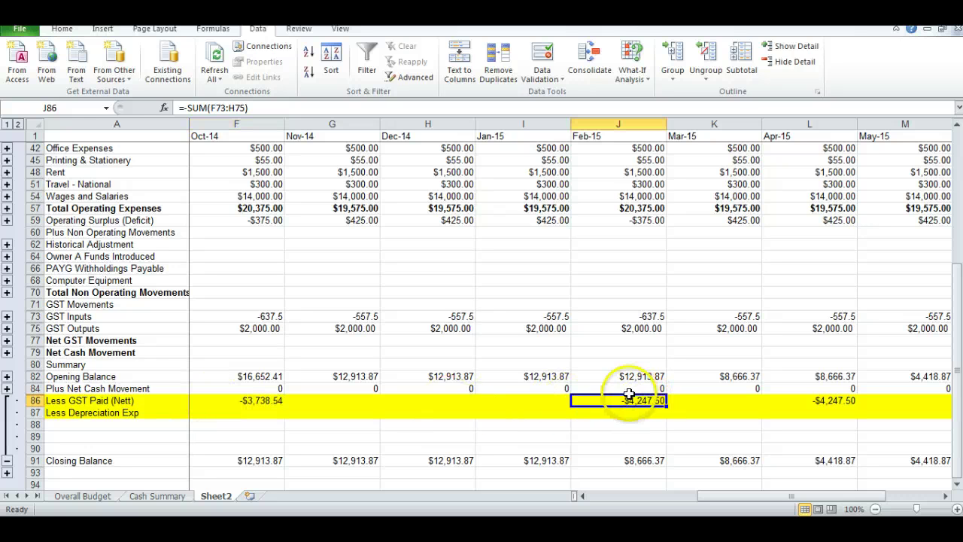
pyautogui.click(839, 400)
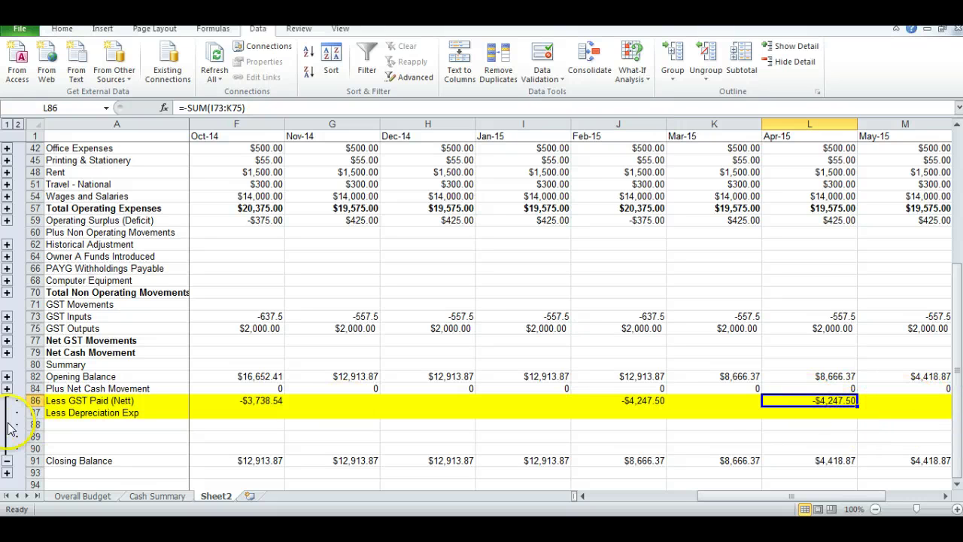
# - Examine the Less Depreciation Exp row, the blank rows beneath it, the operating expenses and the Closing Balance row
pyautogui.scroll(-2, 340, 443)
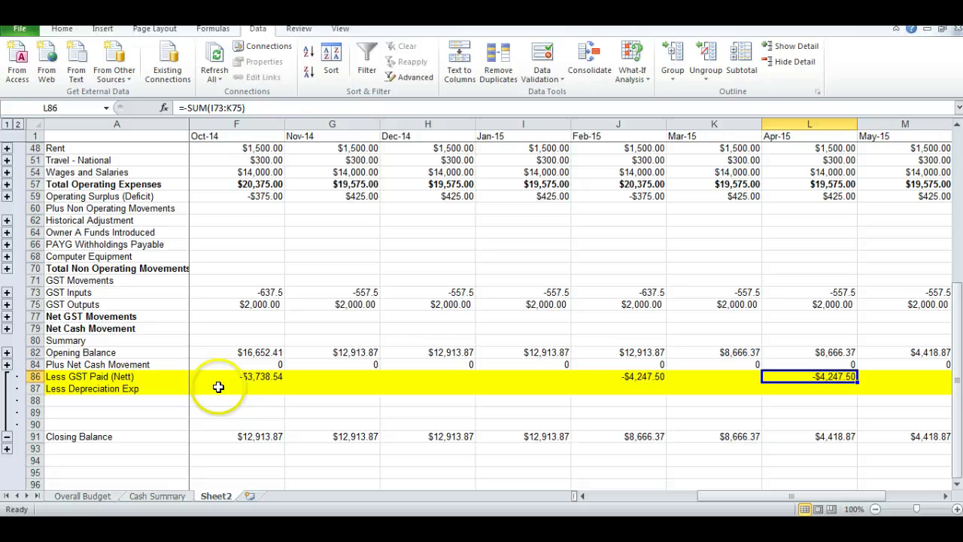
pyautogui.click(193, 409)
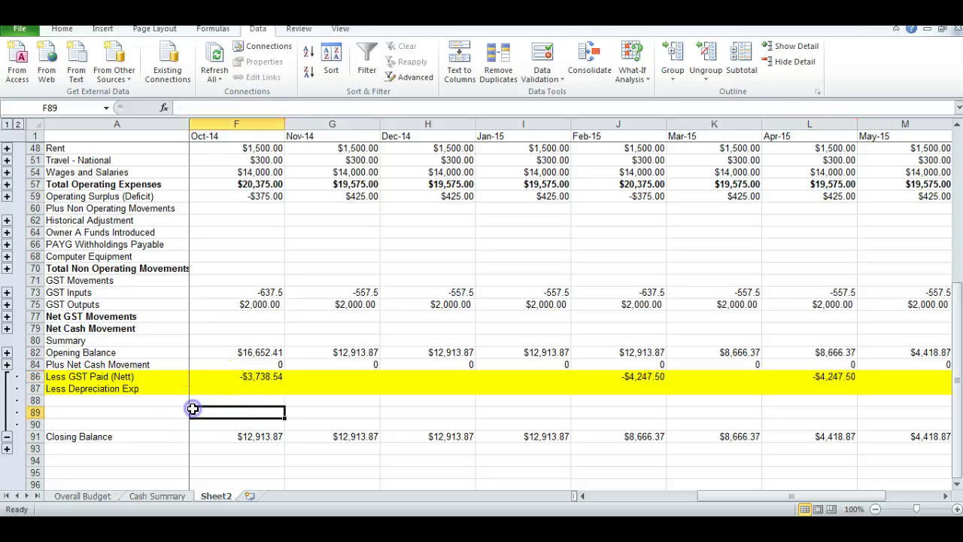
pyautogui.click(107, 401)
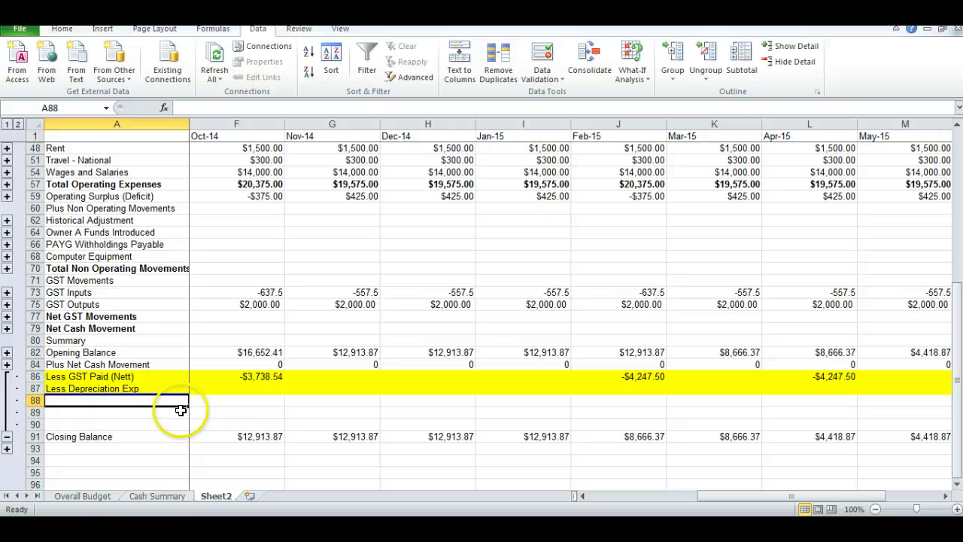
pyautogui.scroll(4, 124, 226)
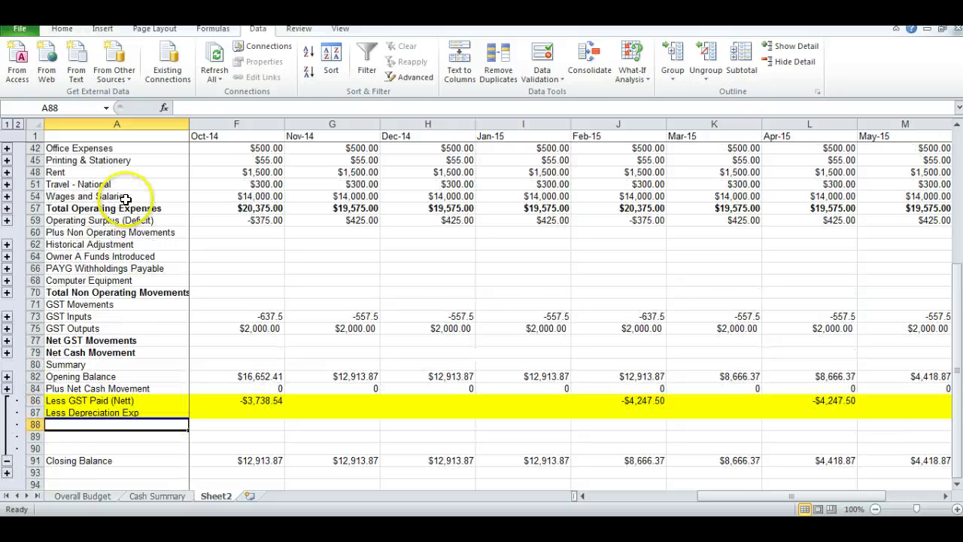
pyautogui.scroll(8, 108, 241)
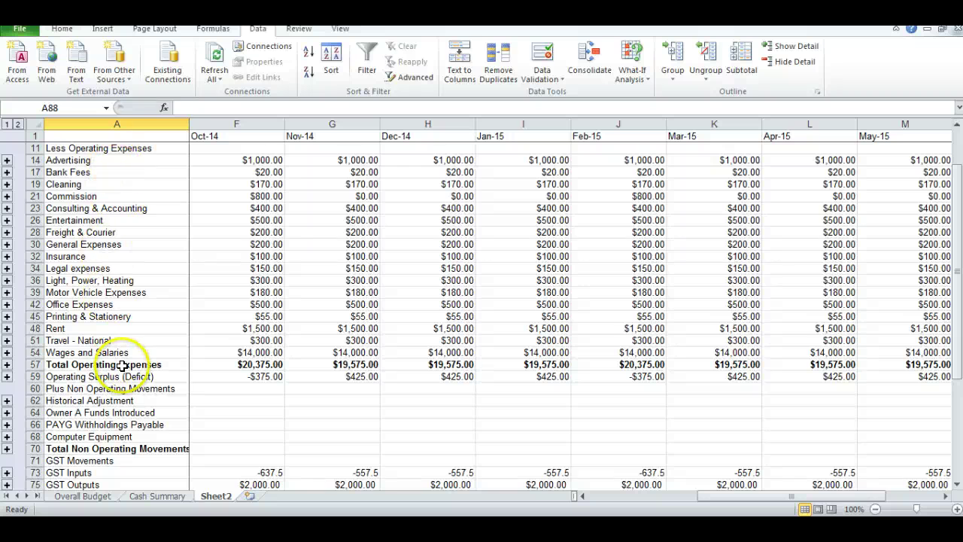
pyautogui.scroll(-3, 263, 384)
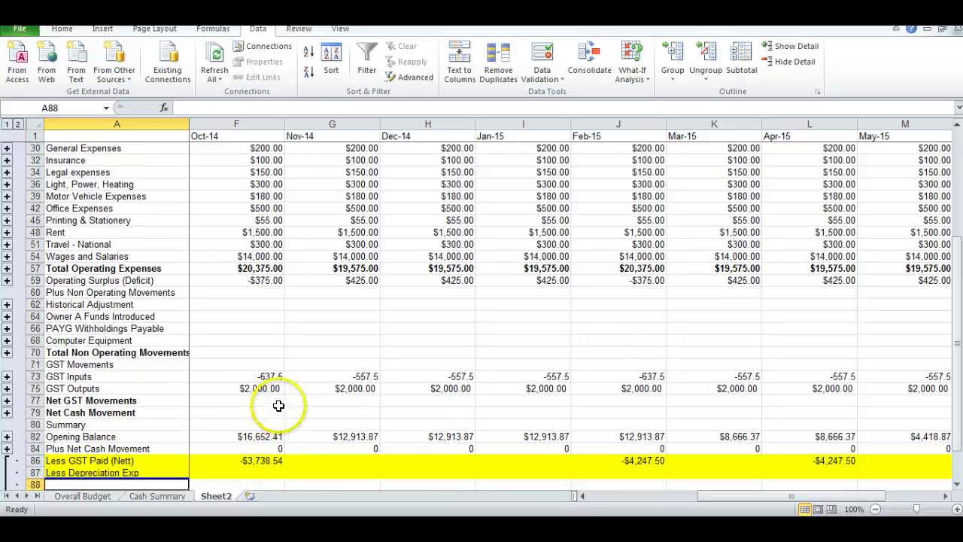
pyautogui.scroll(-2, 273, 452)
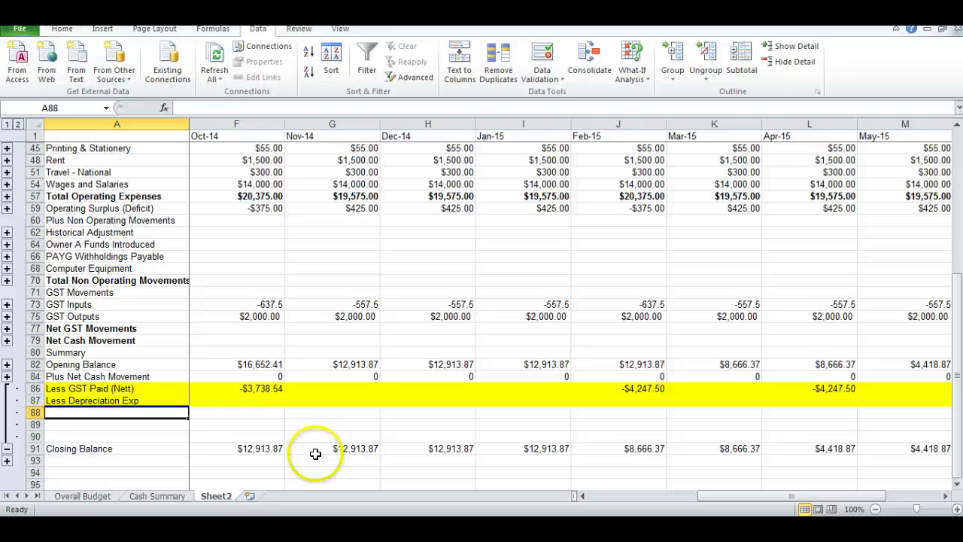